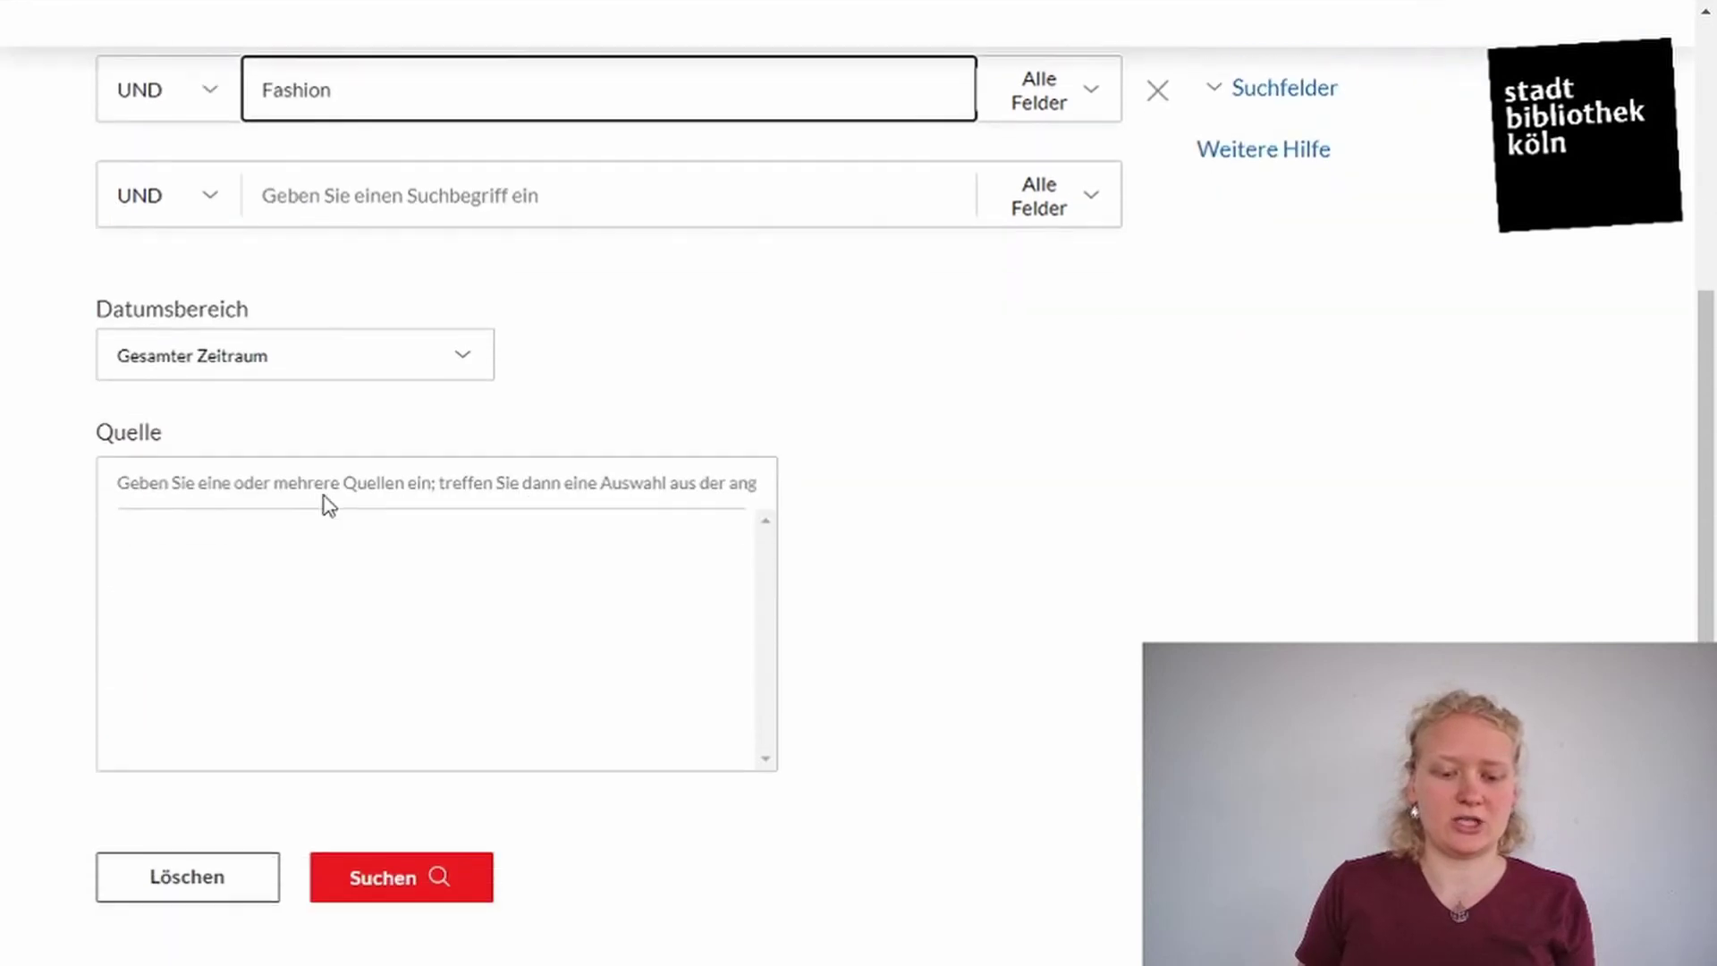
# Run the advanced search for Fair UND Fashion and filter the news results by publication location Alabama
pyautogui.click(459, 843)
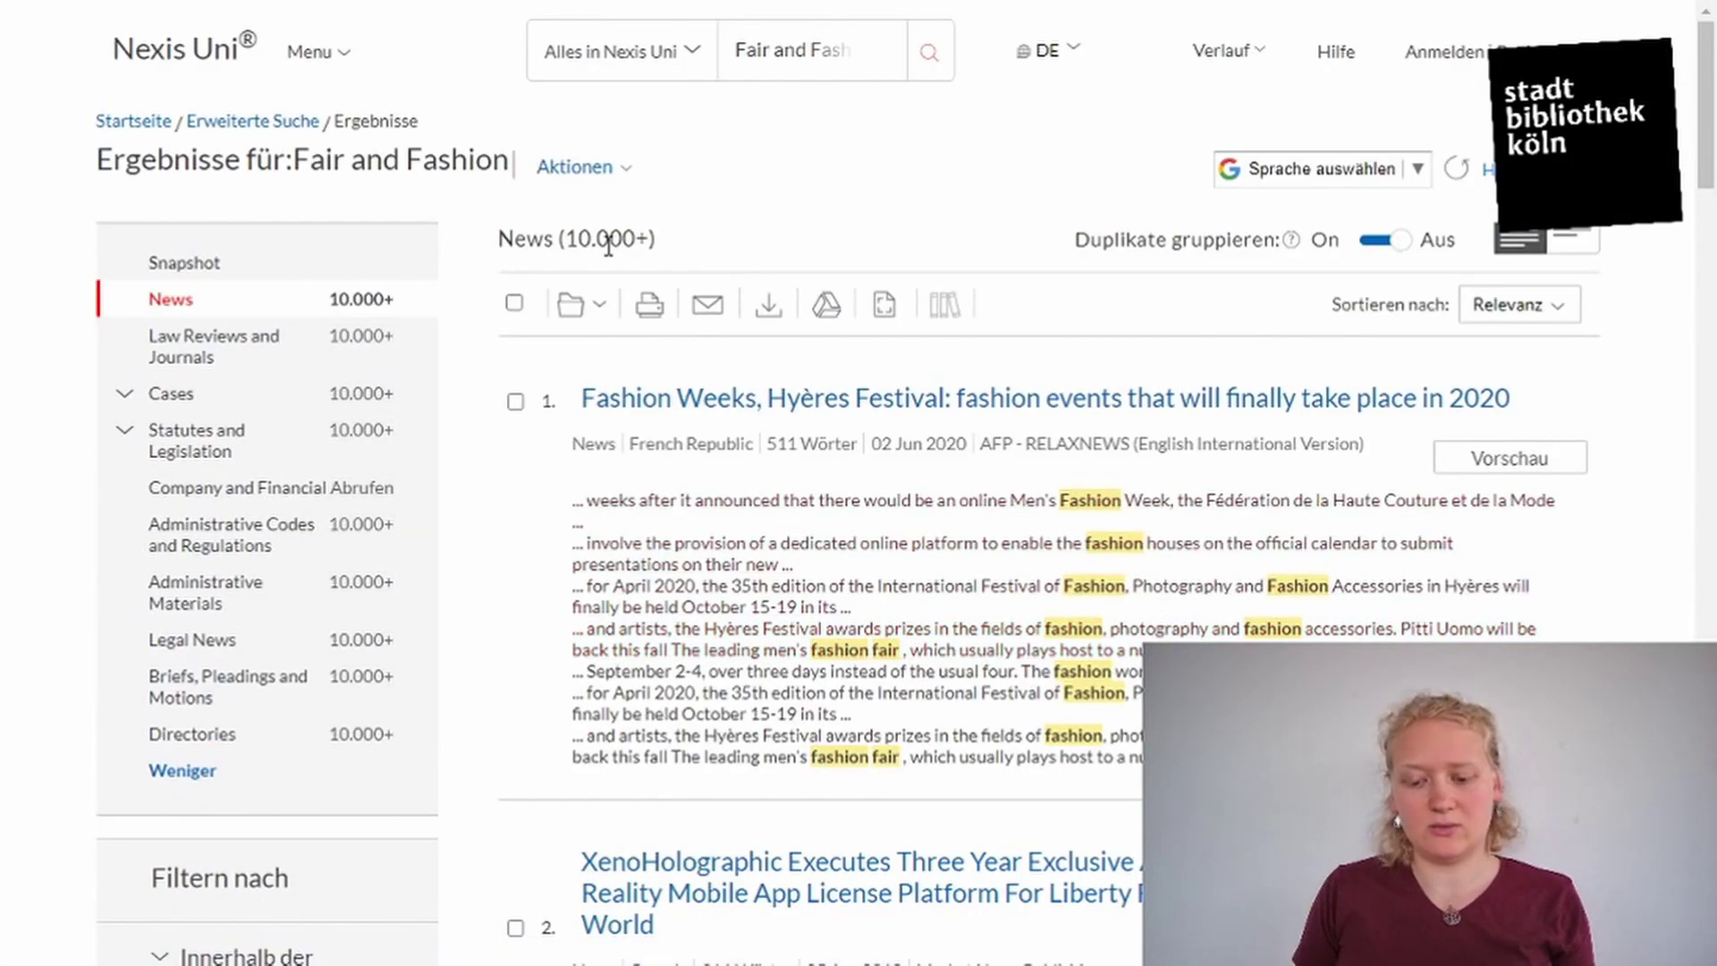
pyautogui.scroll(-1, 1566, 601)
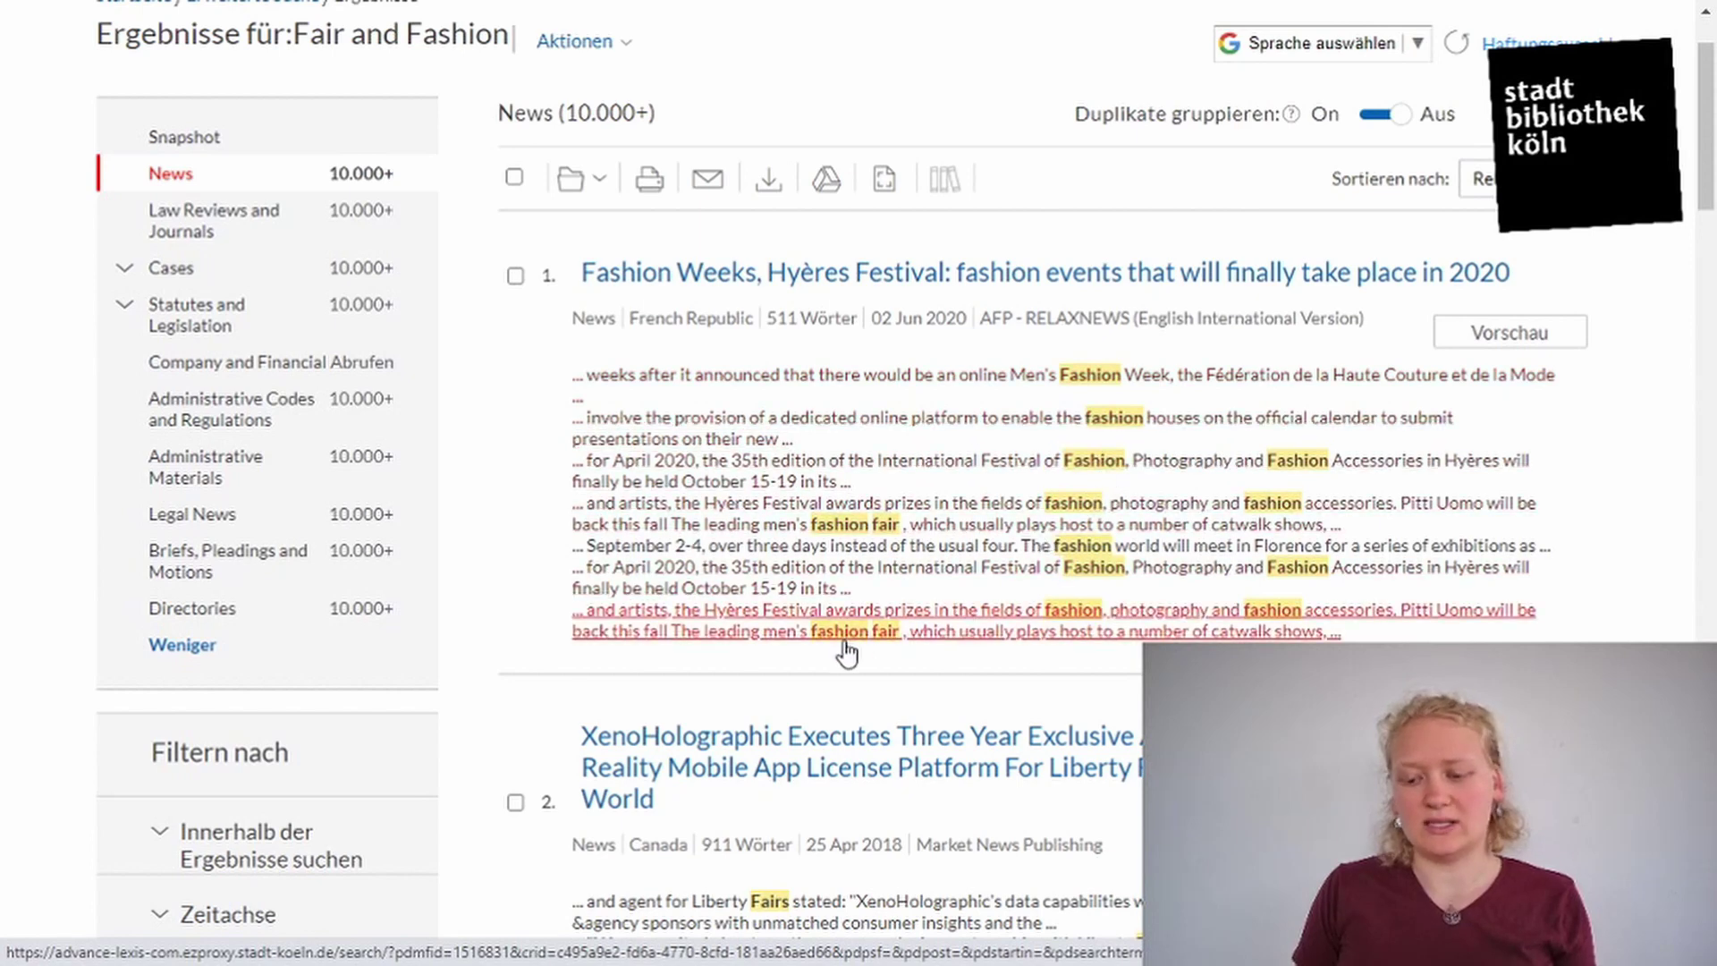
pyautogui.scroll(-5, 1619, 460)
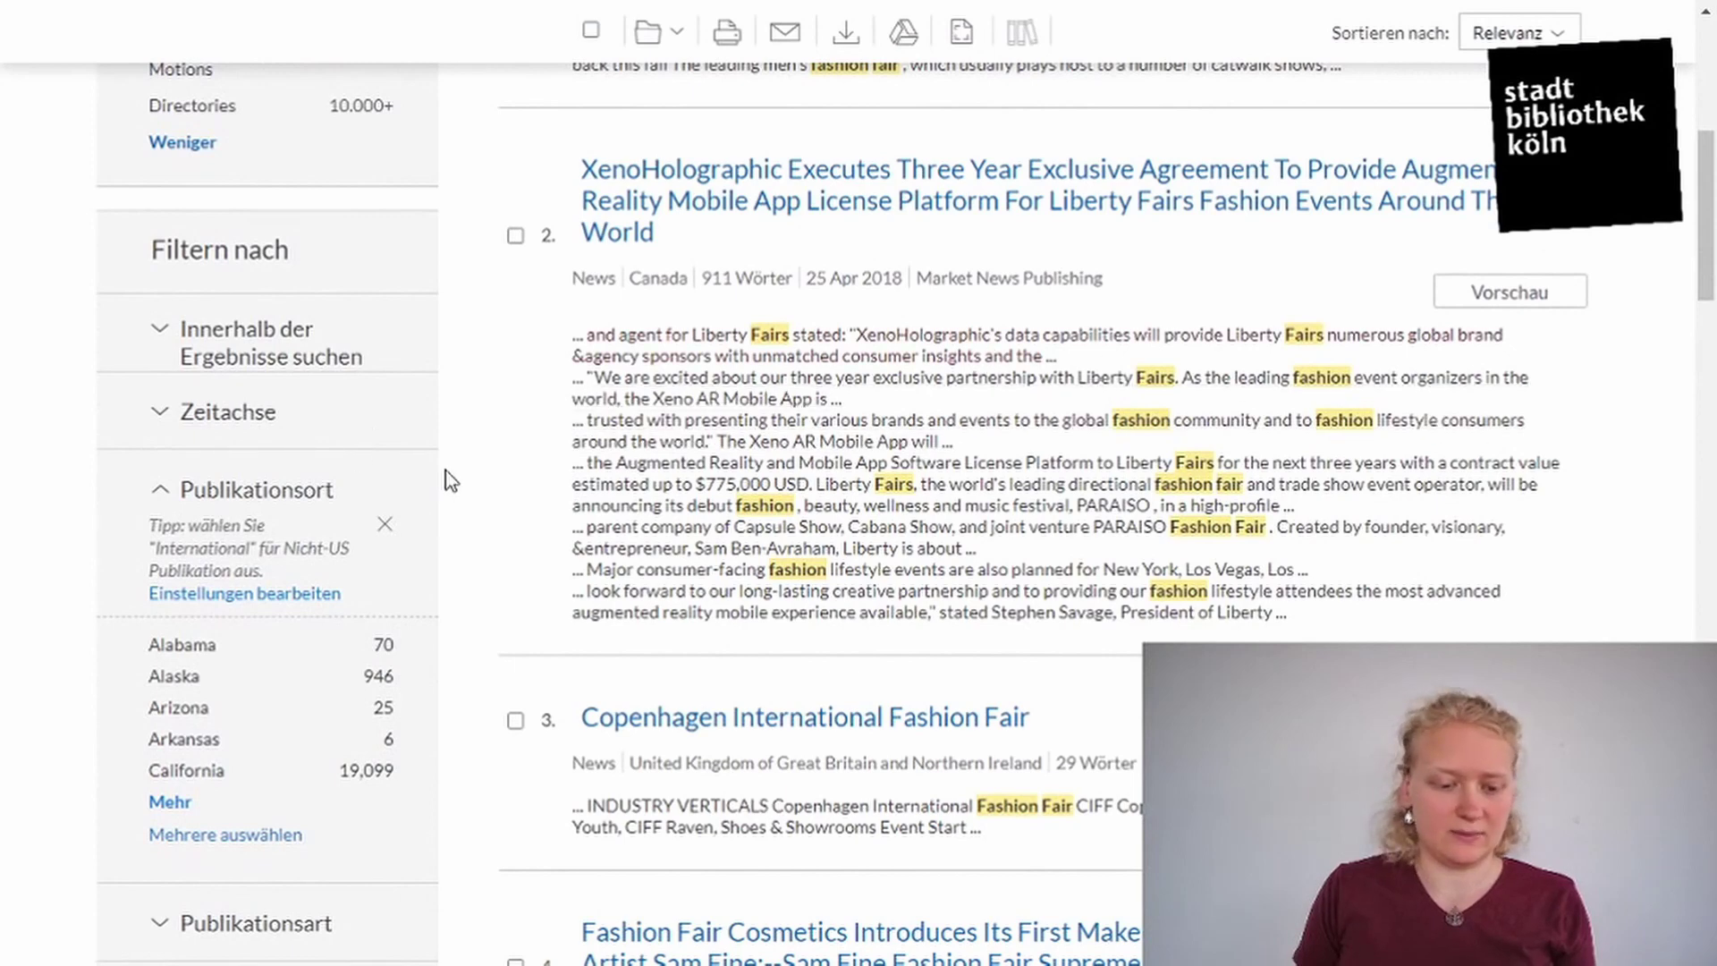
pyautogui.scroll(-1, 447, 481)
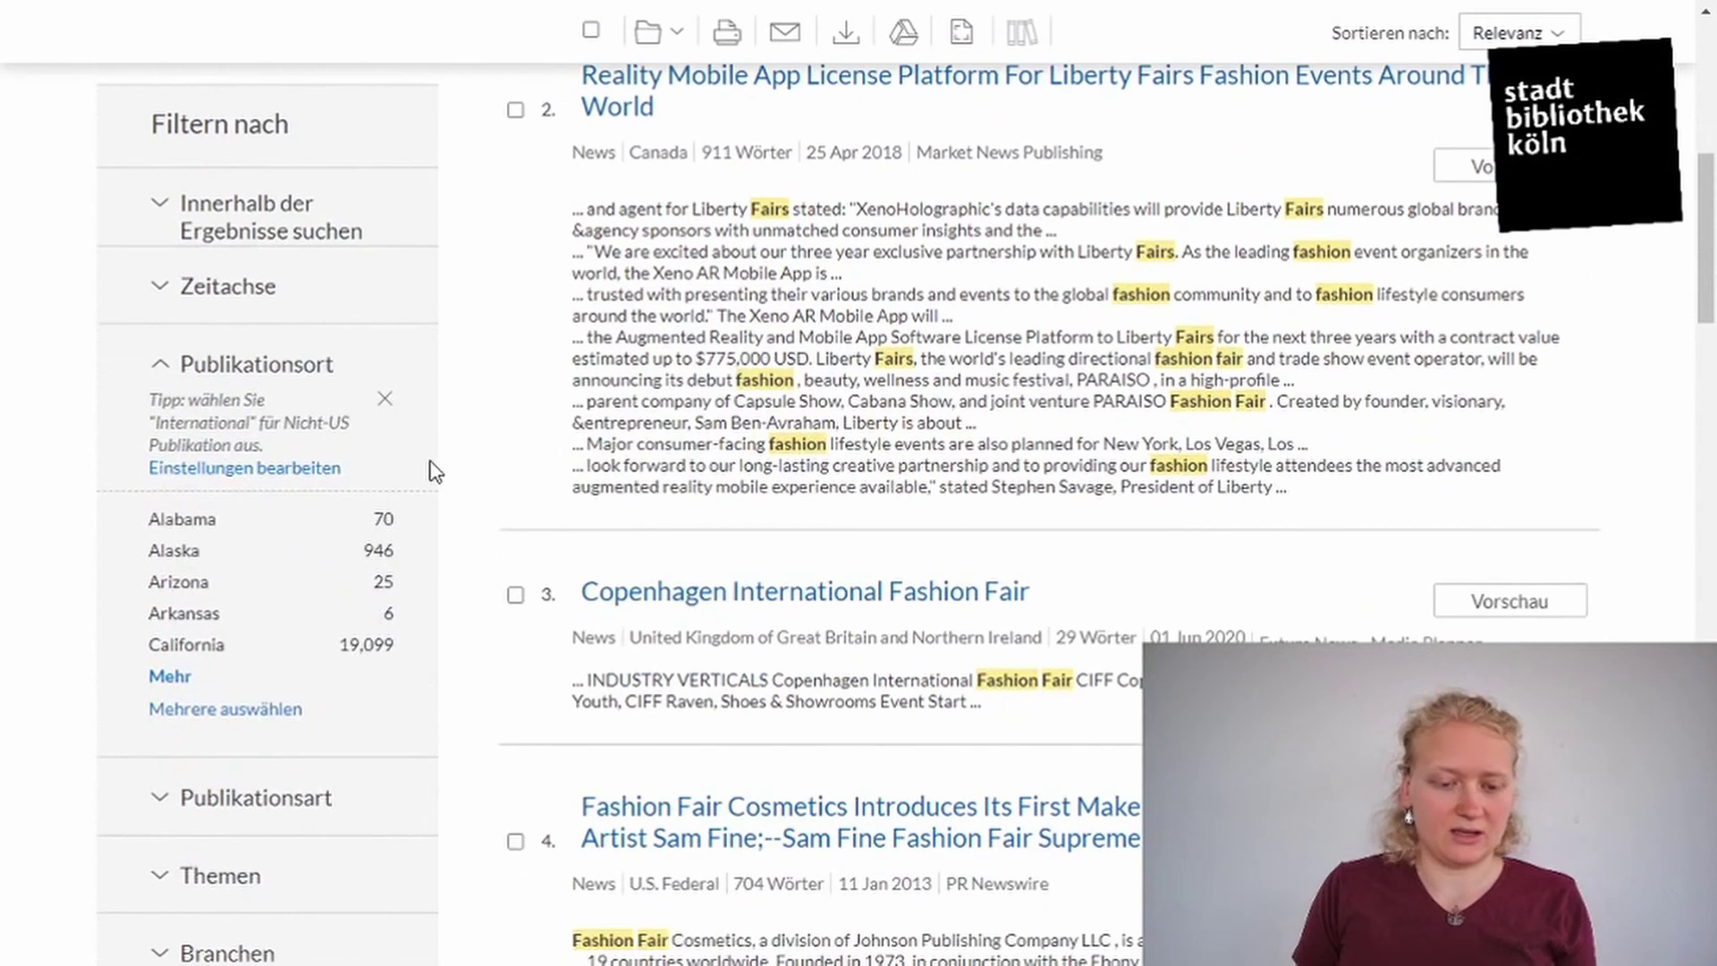
pyautogui.click(162, 526)
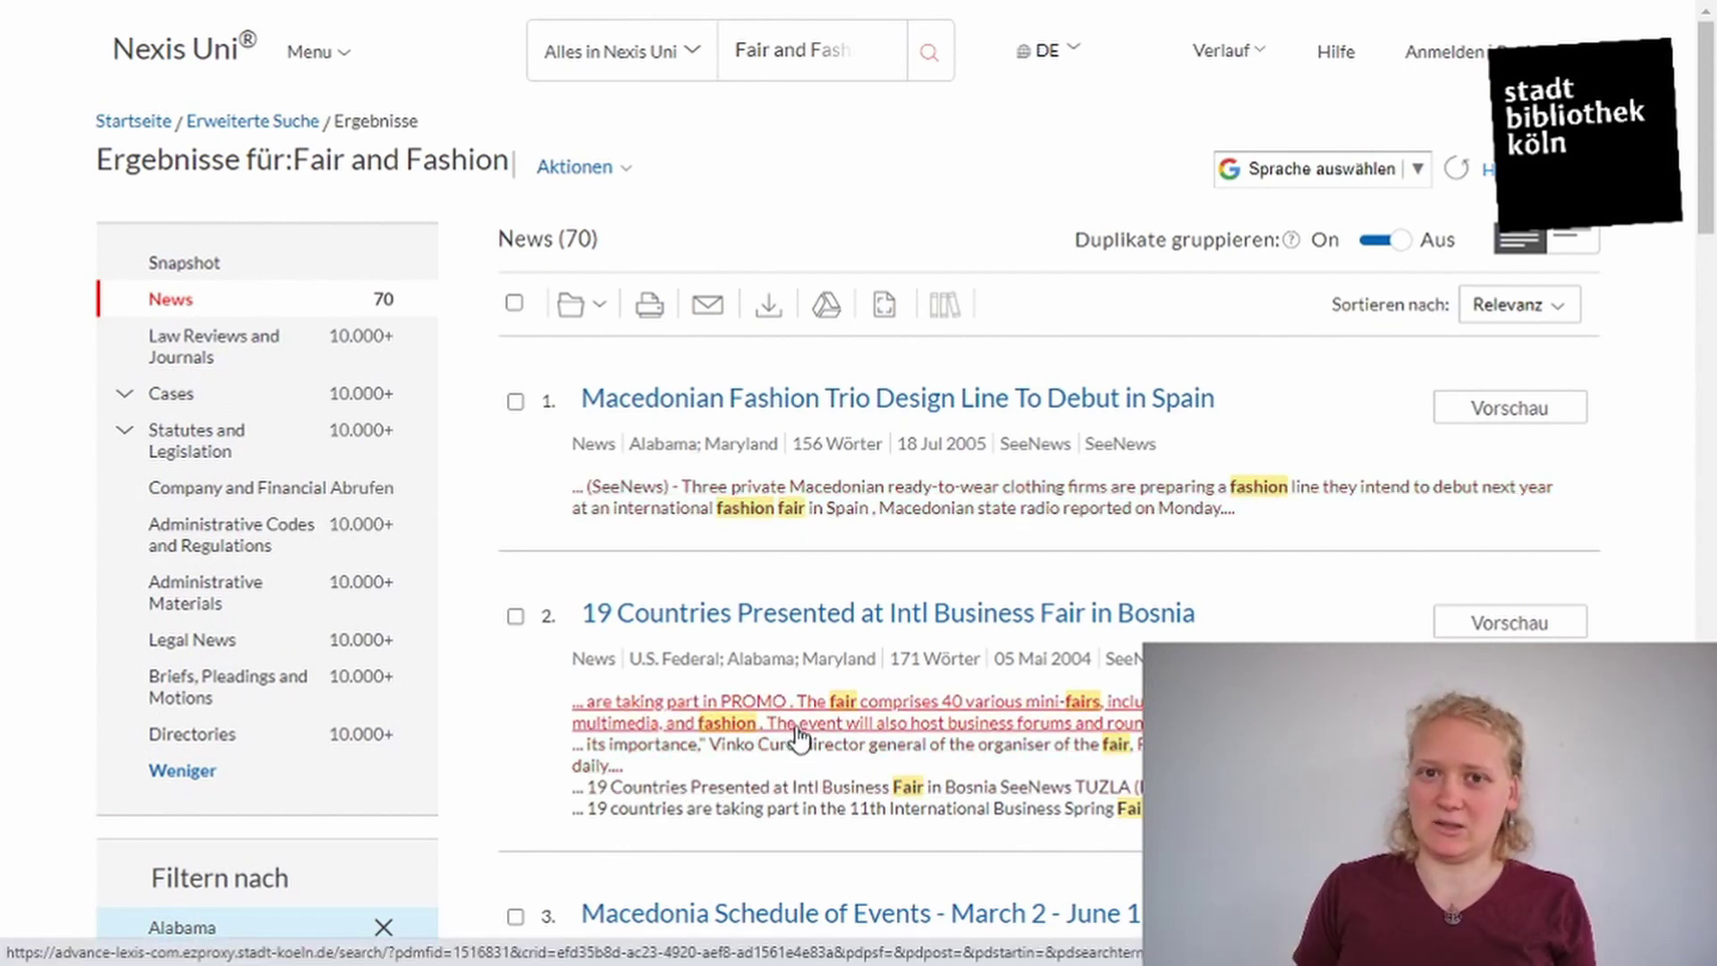
# Return to the advanced search, change the operator before Fashion to ODER and run the search
pyautogui.click(251, 125)
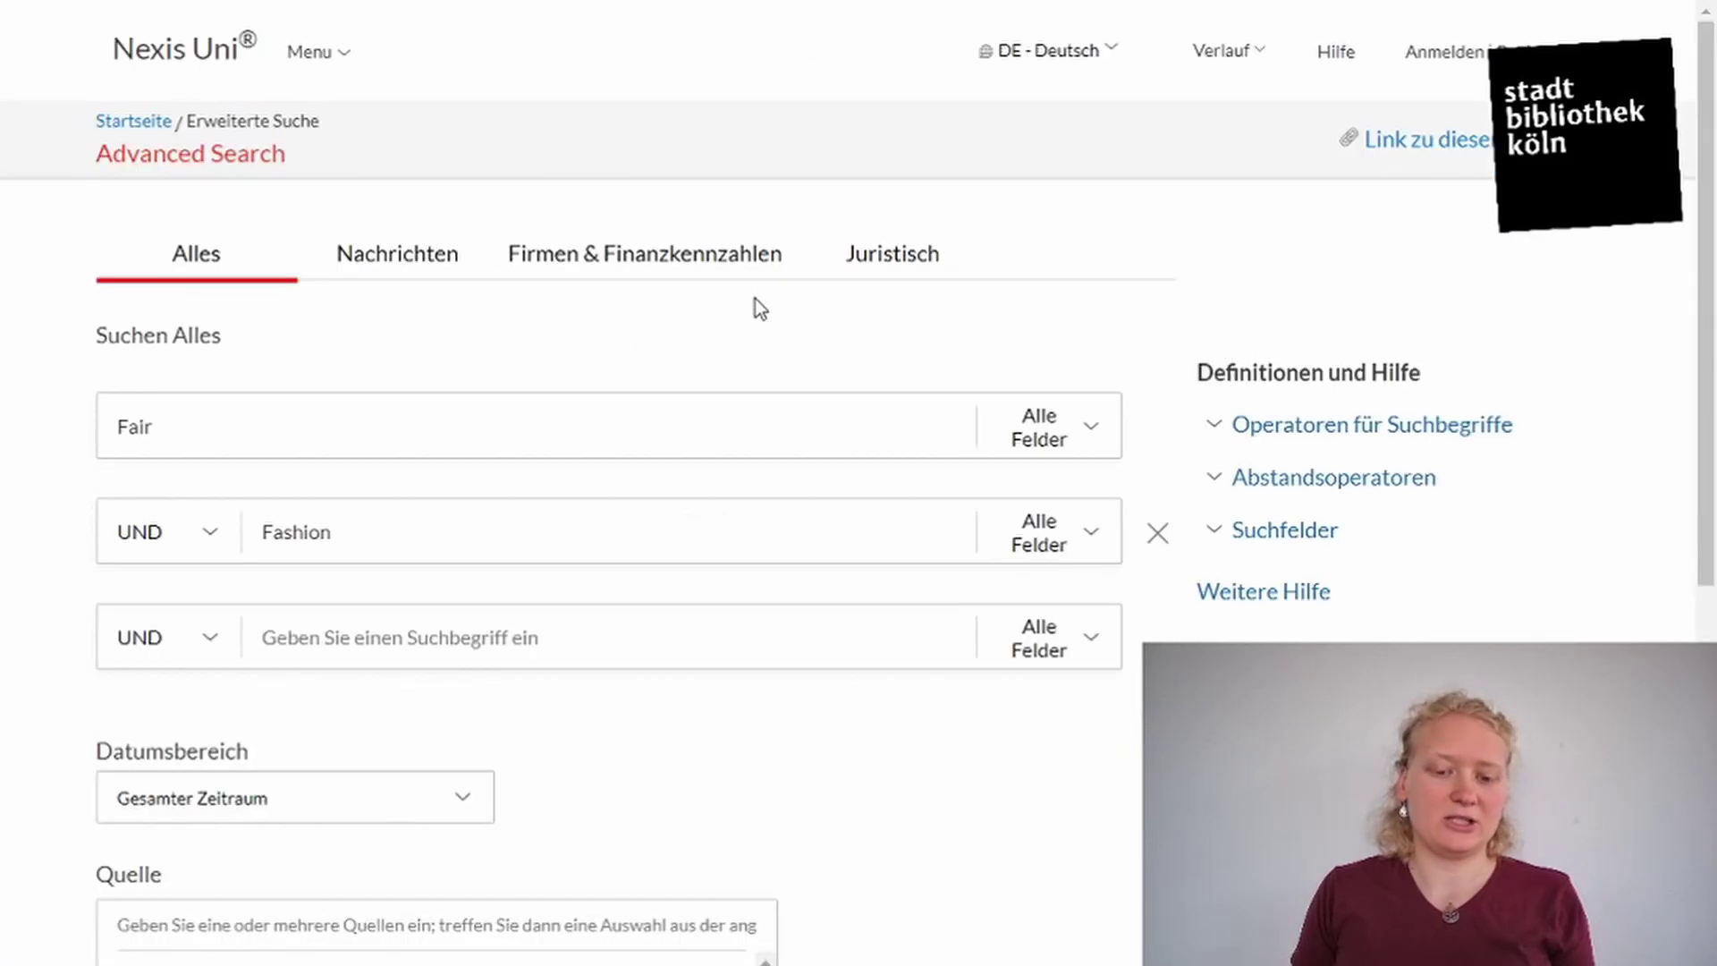
pyautogui.click(213, 538)
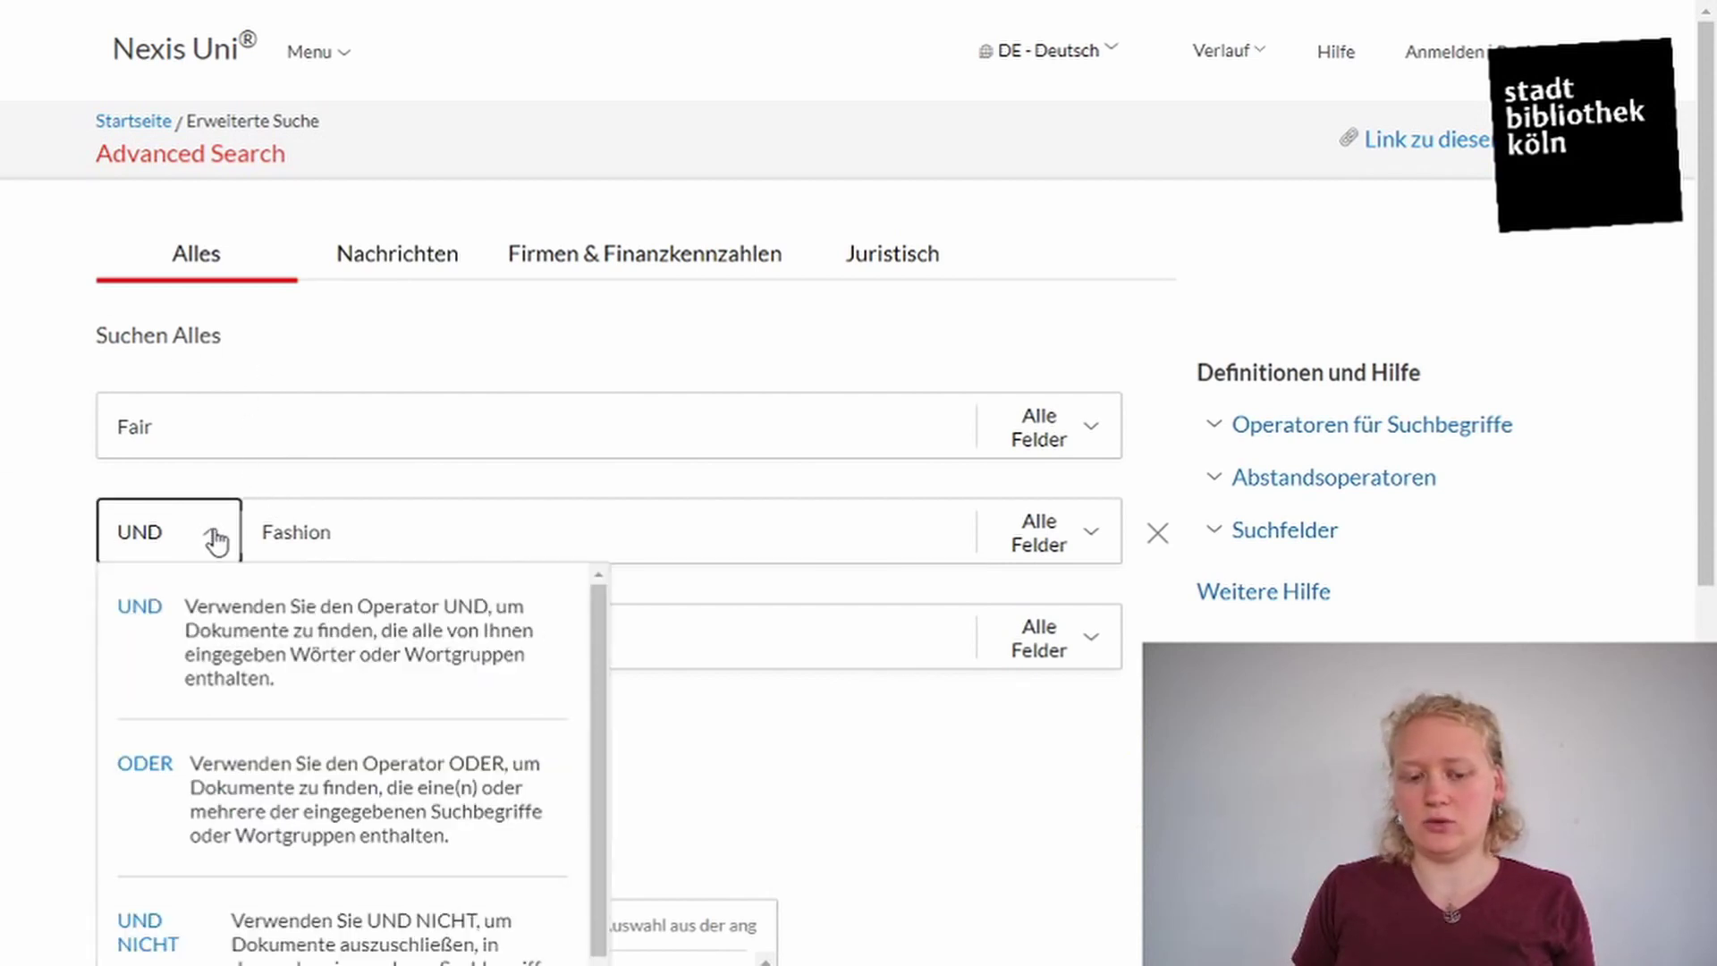
pyautogui.click(257, 815)
pyautogui.scroll(-5, 39, 462)
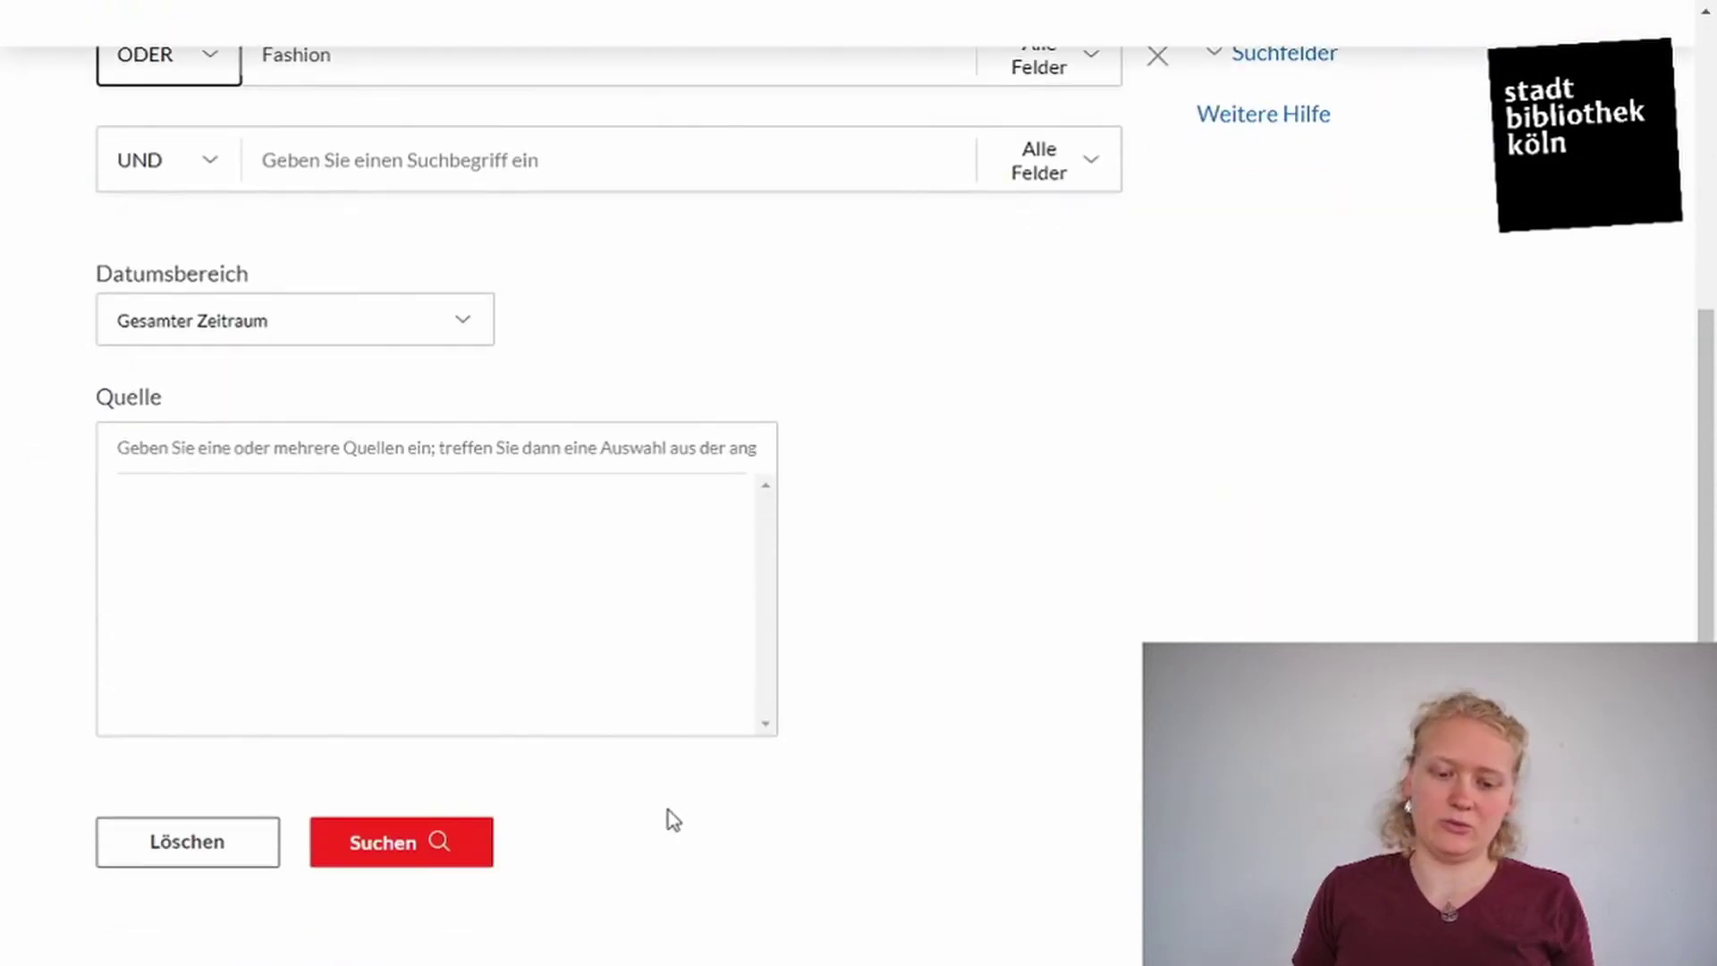
pyautogui.click(454, 848)
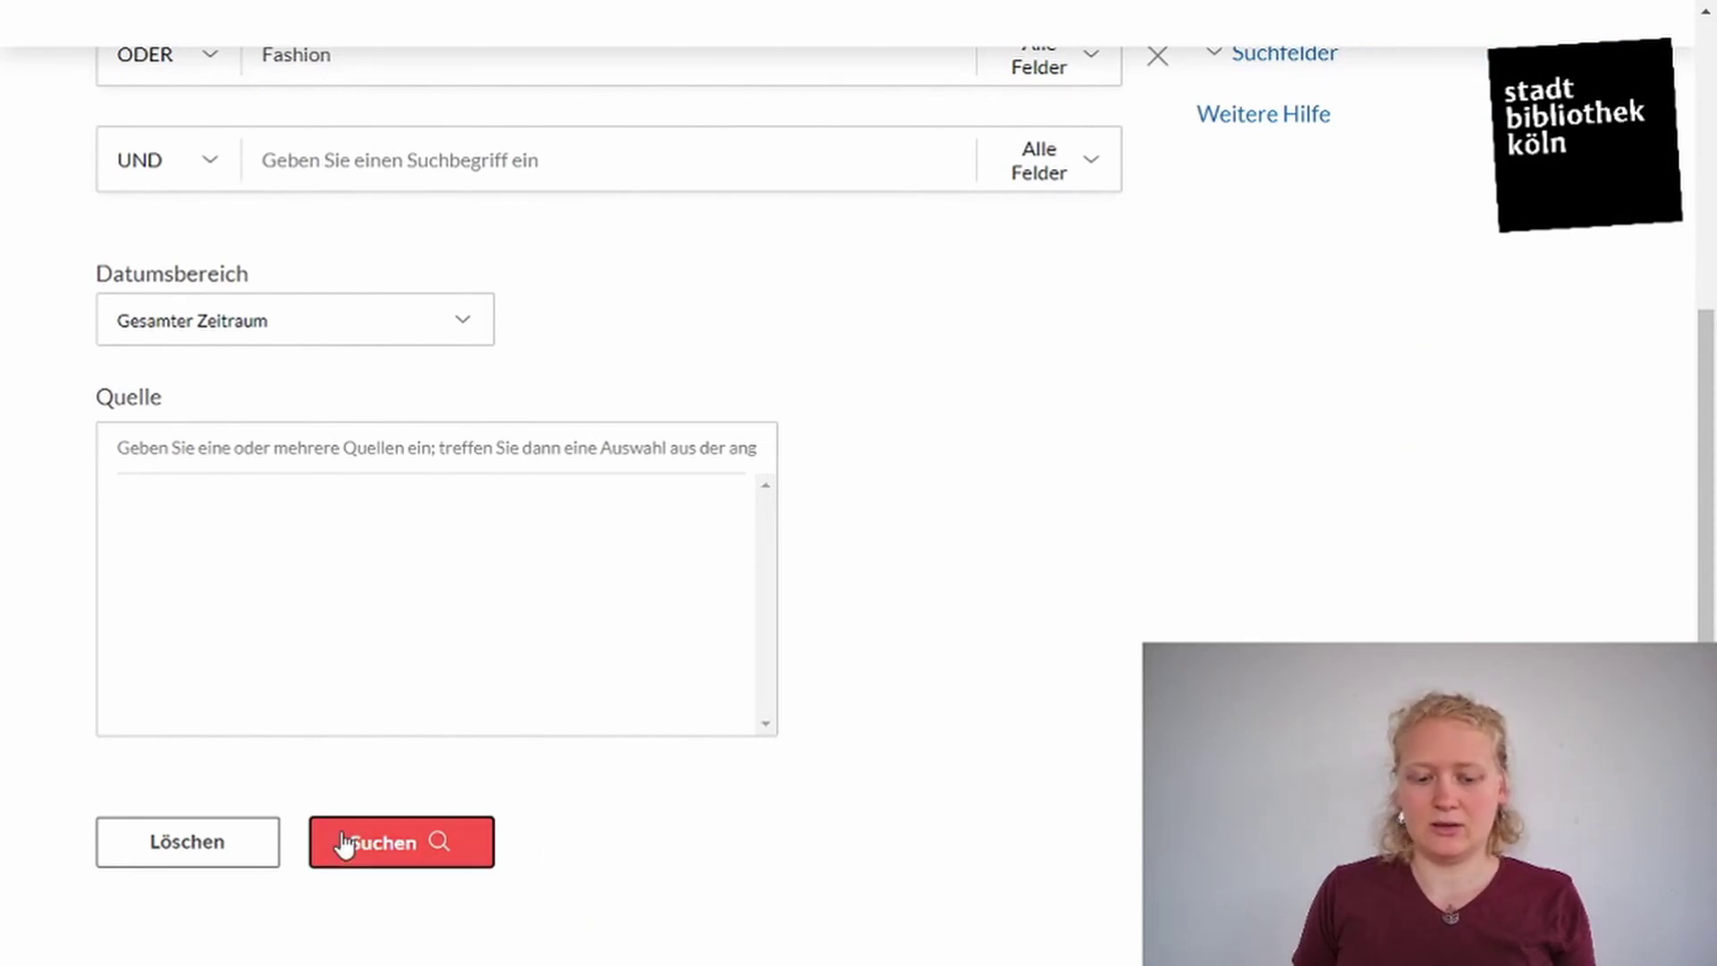
pyautogui.click(437, 857)
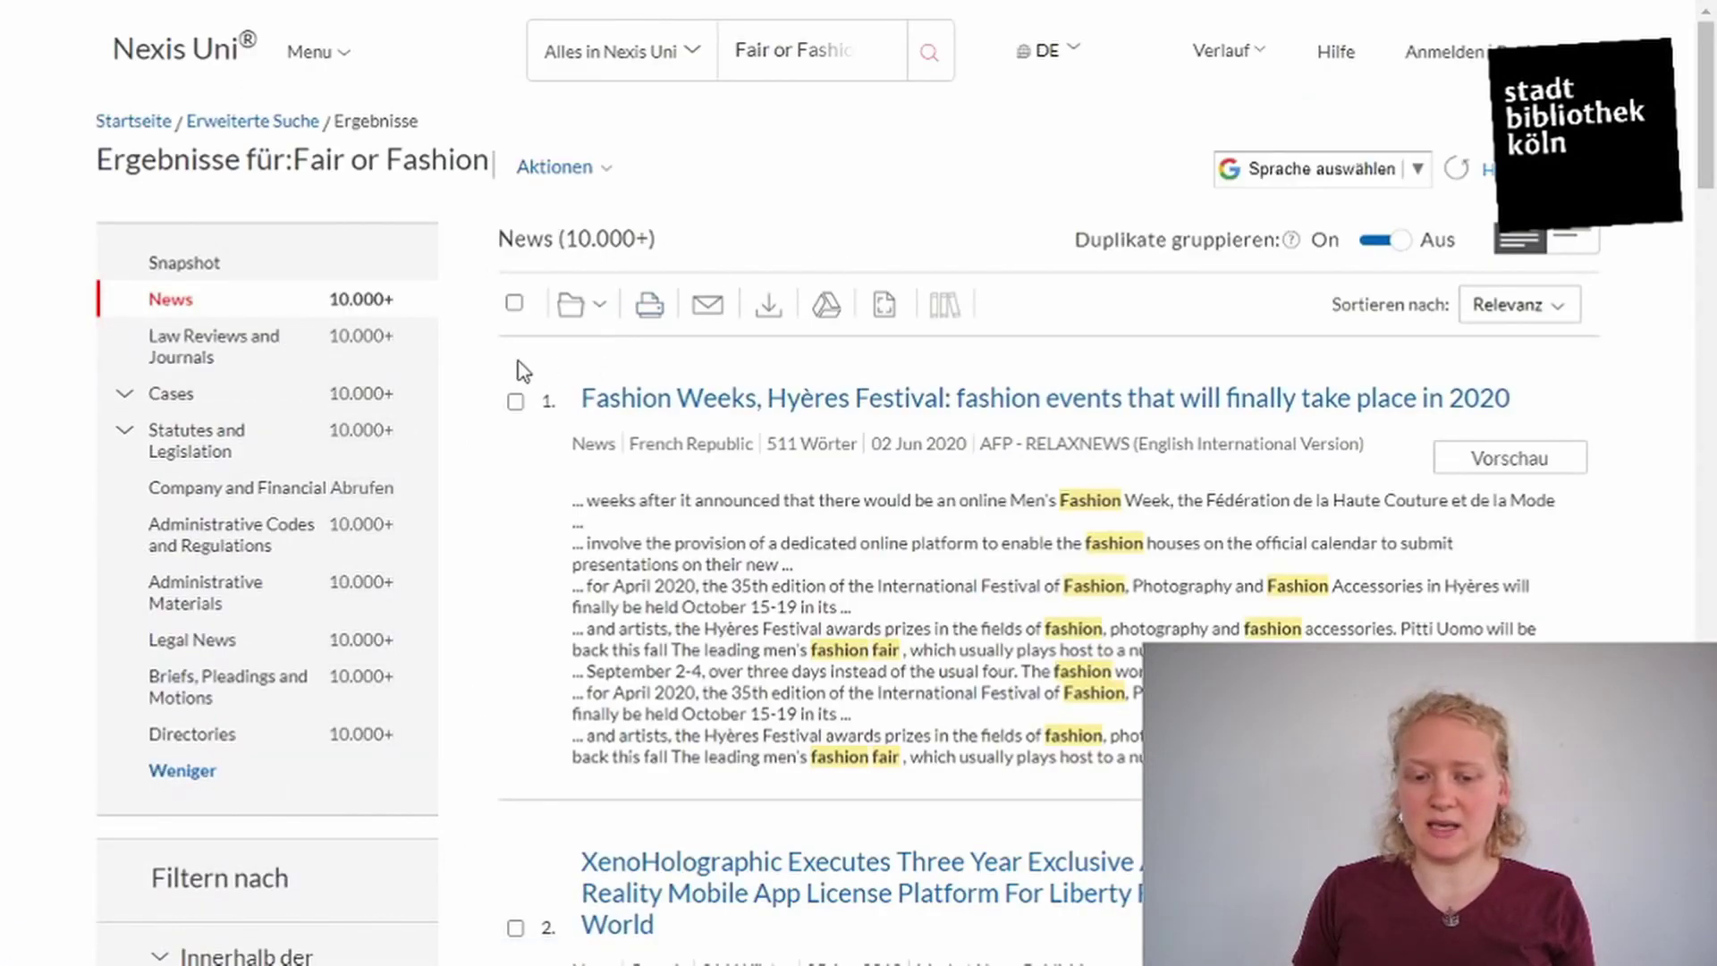
# Filter the Fair or Fashion news results by publication location Alabama
pyautogui.scroll(-3, 480, 335)
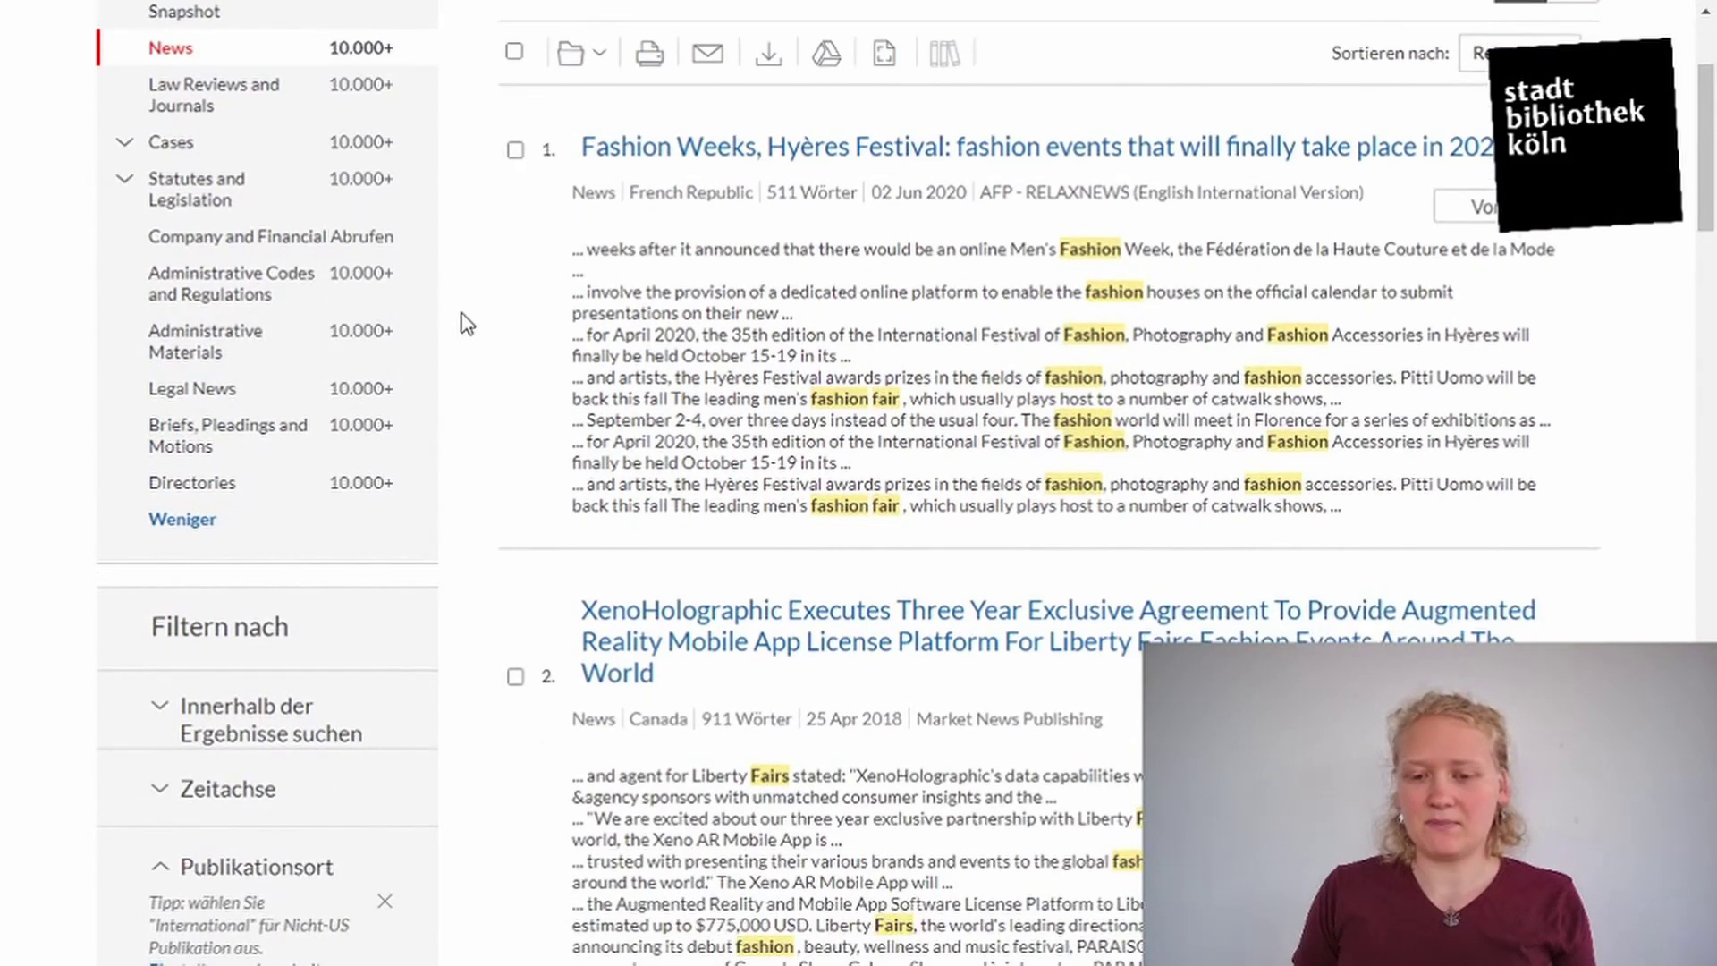
pyautogui.scroll(-5, 472, 294)
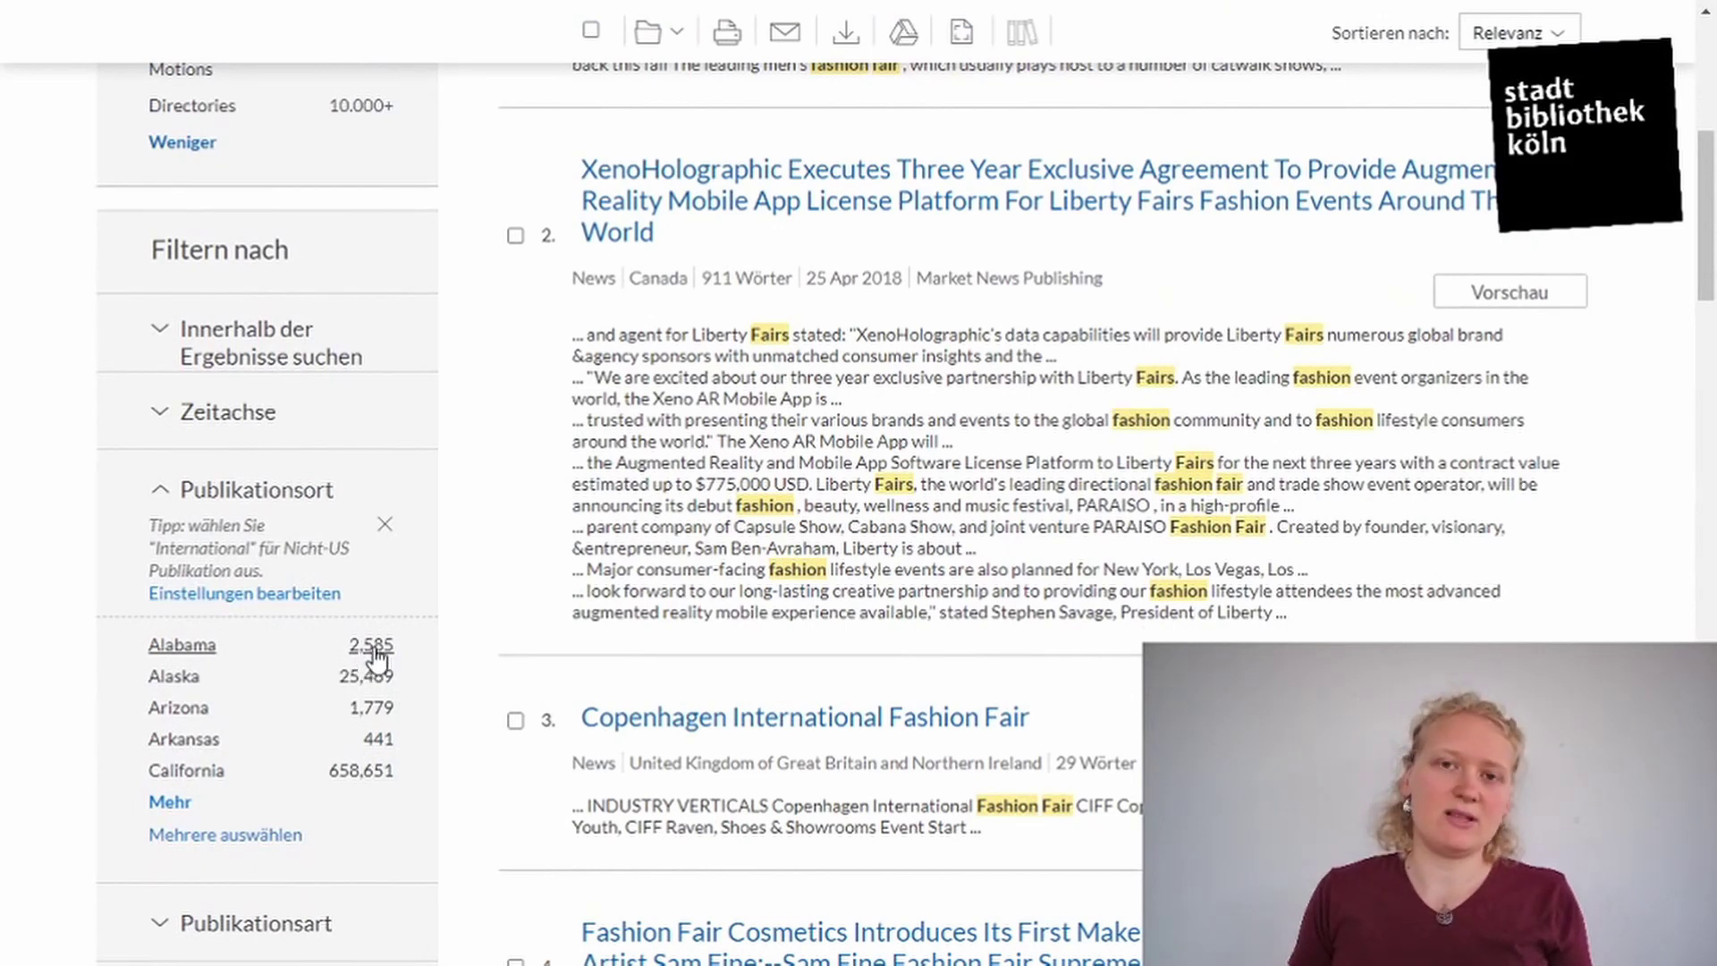
pyautogui.click(388, 661)
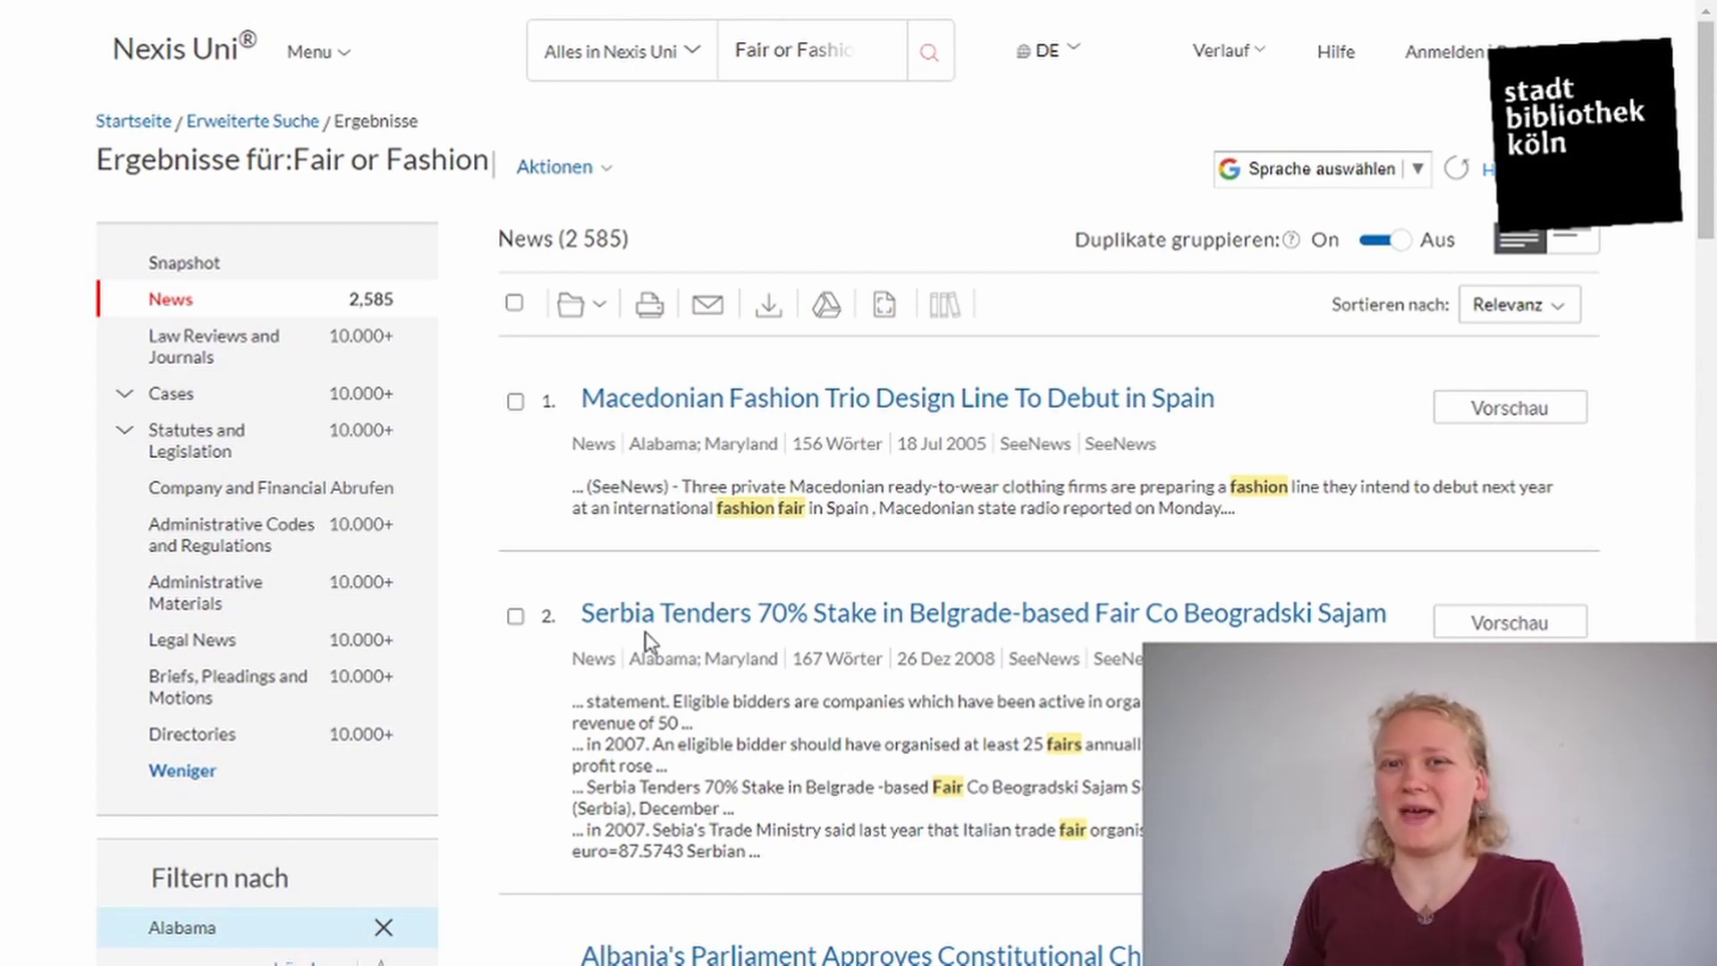
# Go back to the advanced search, set the operator before Fashion to UND NICHT and run the search
pyautogui.click(279, 122)
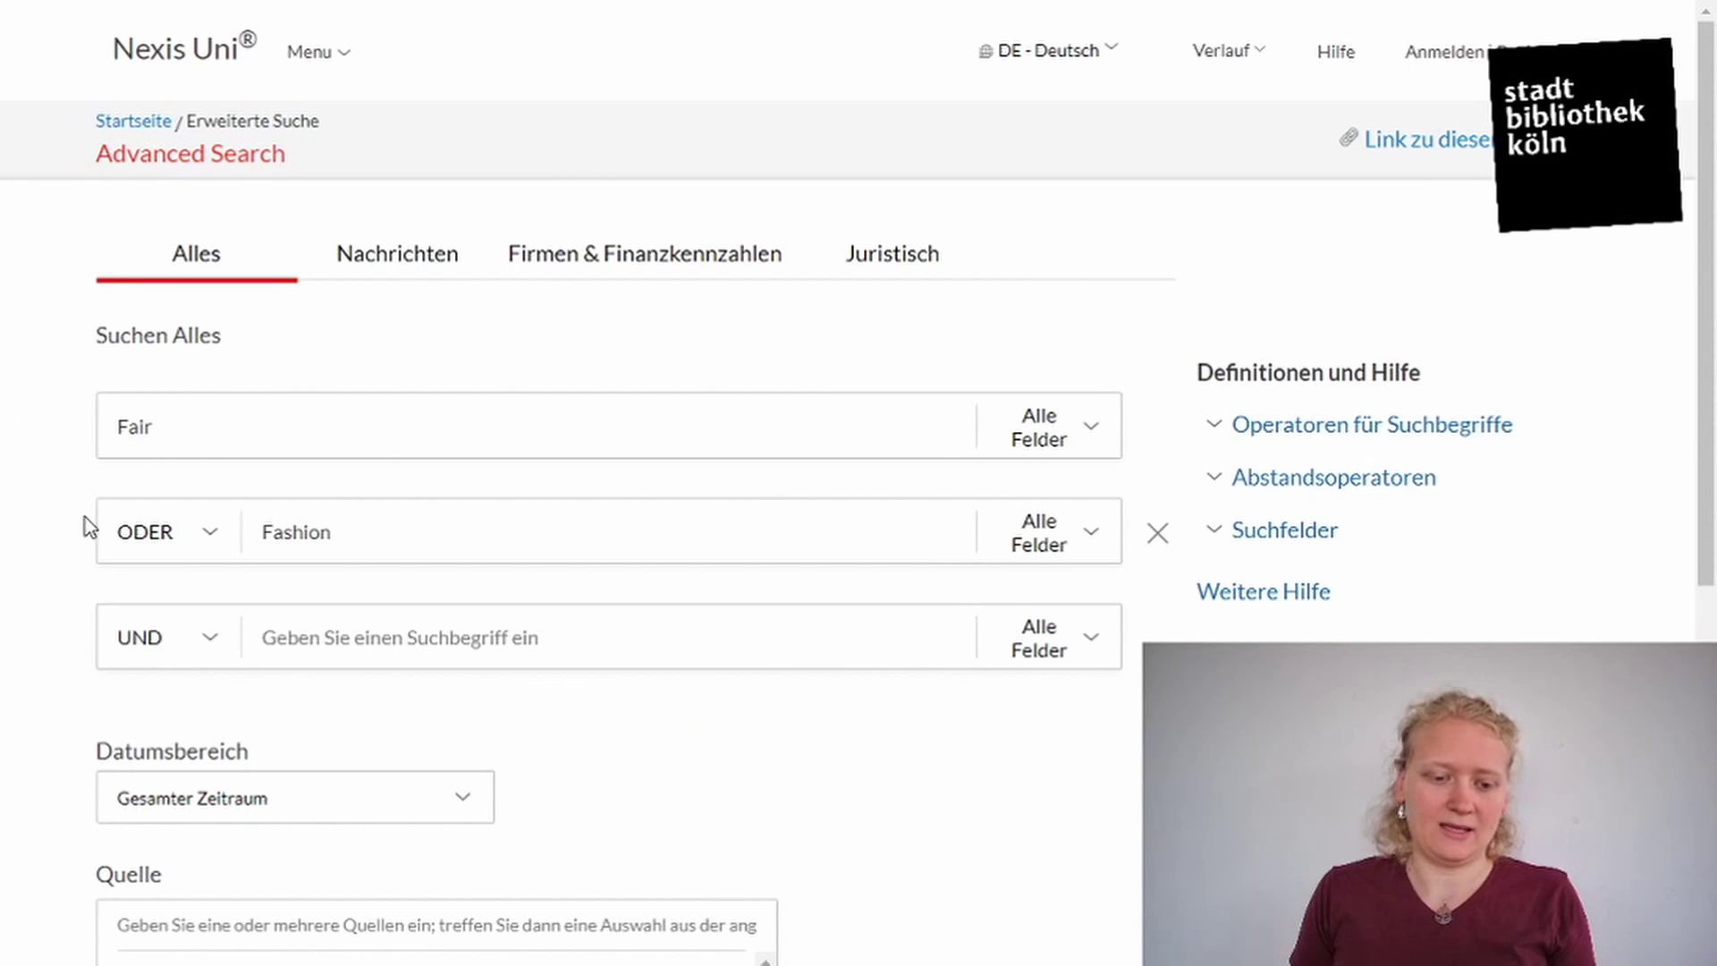
pyautogui.click(210, 542)
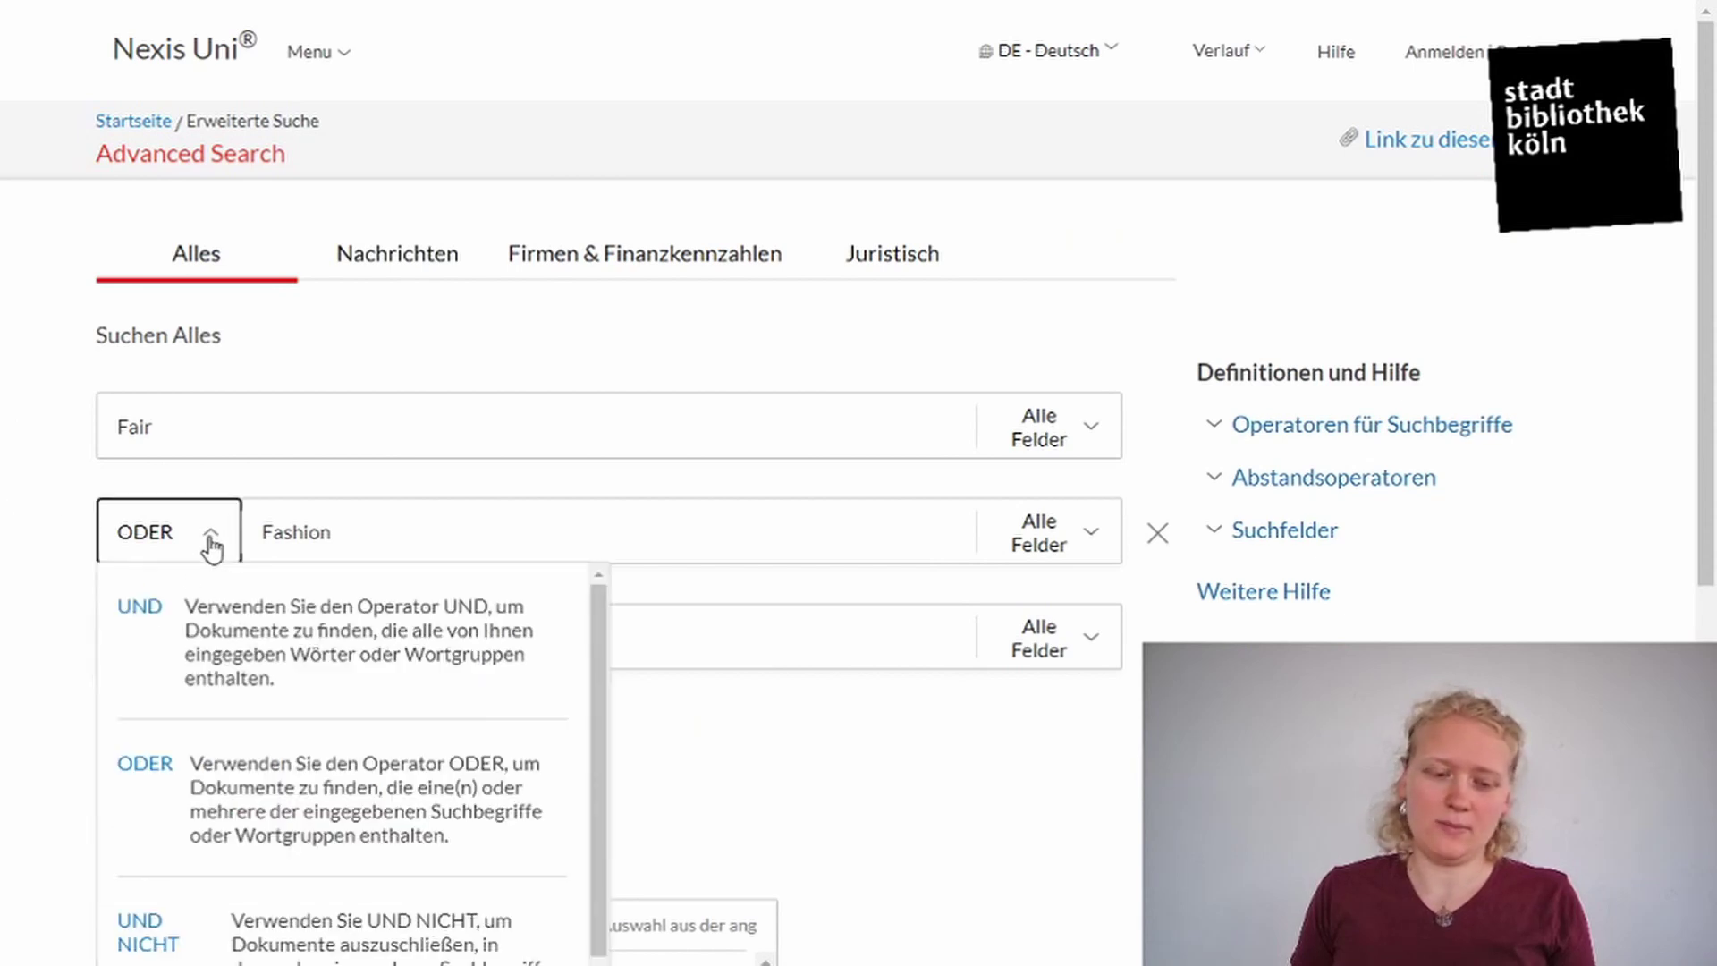
pyautogui.scroll(-1, 160, 948)
pyautogui.click(153, 939)
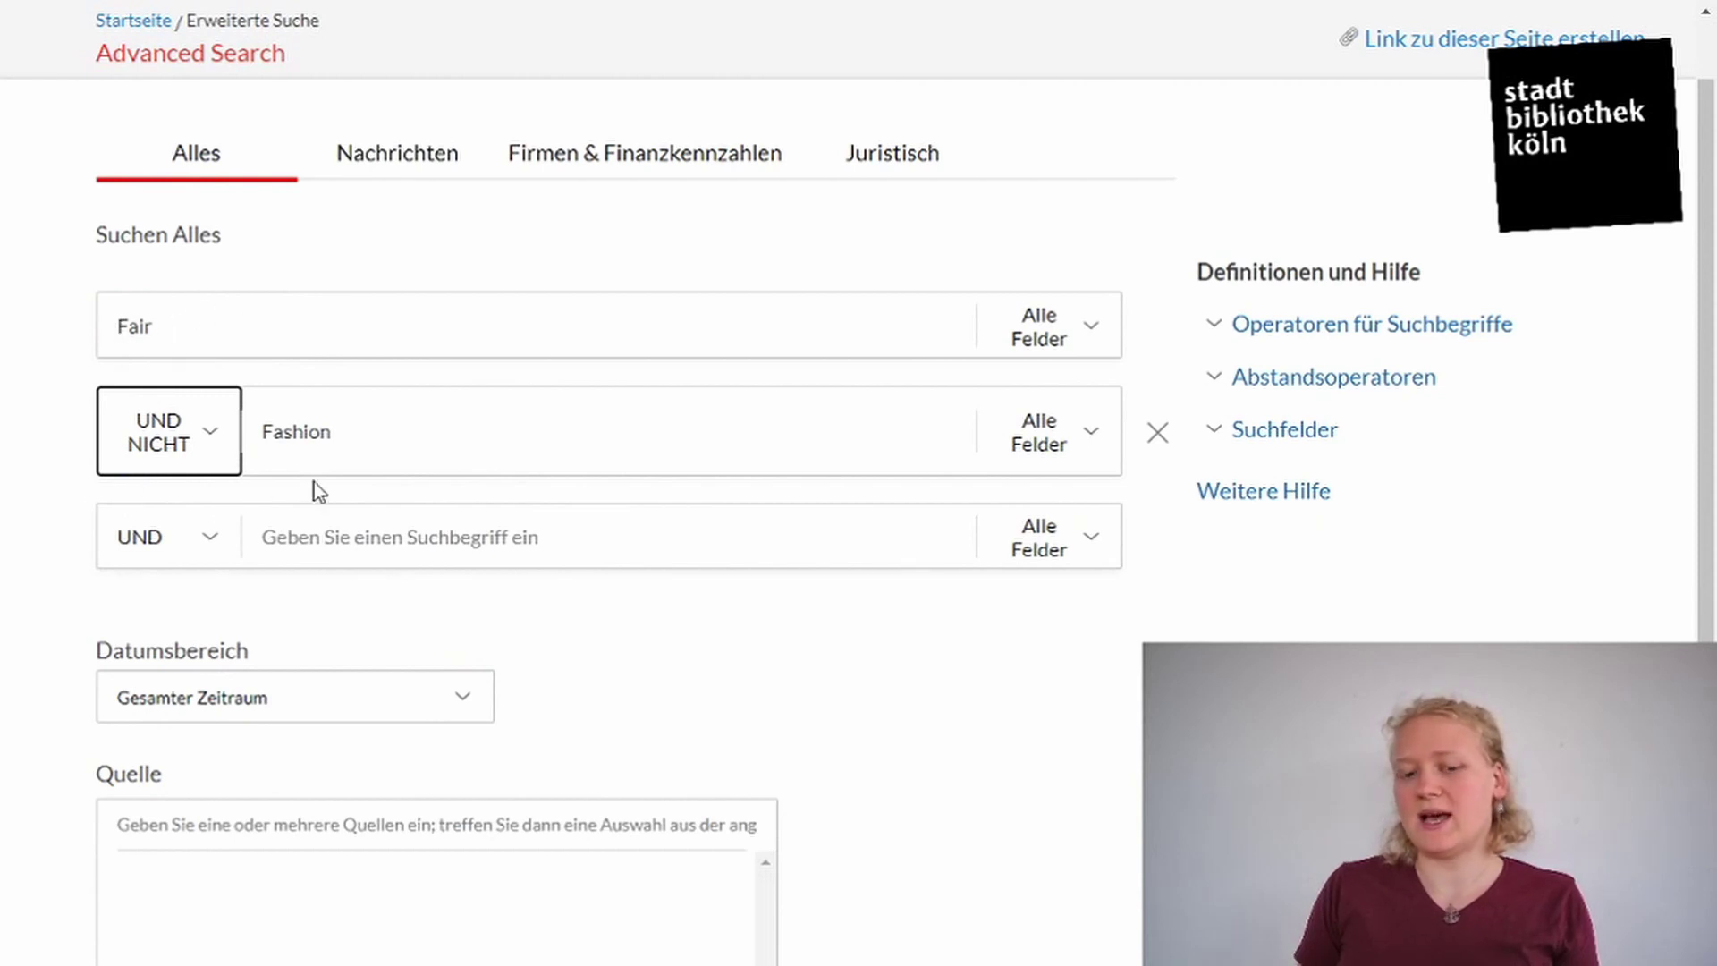
pyautogui.scroll(-5, 988, 768)
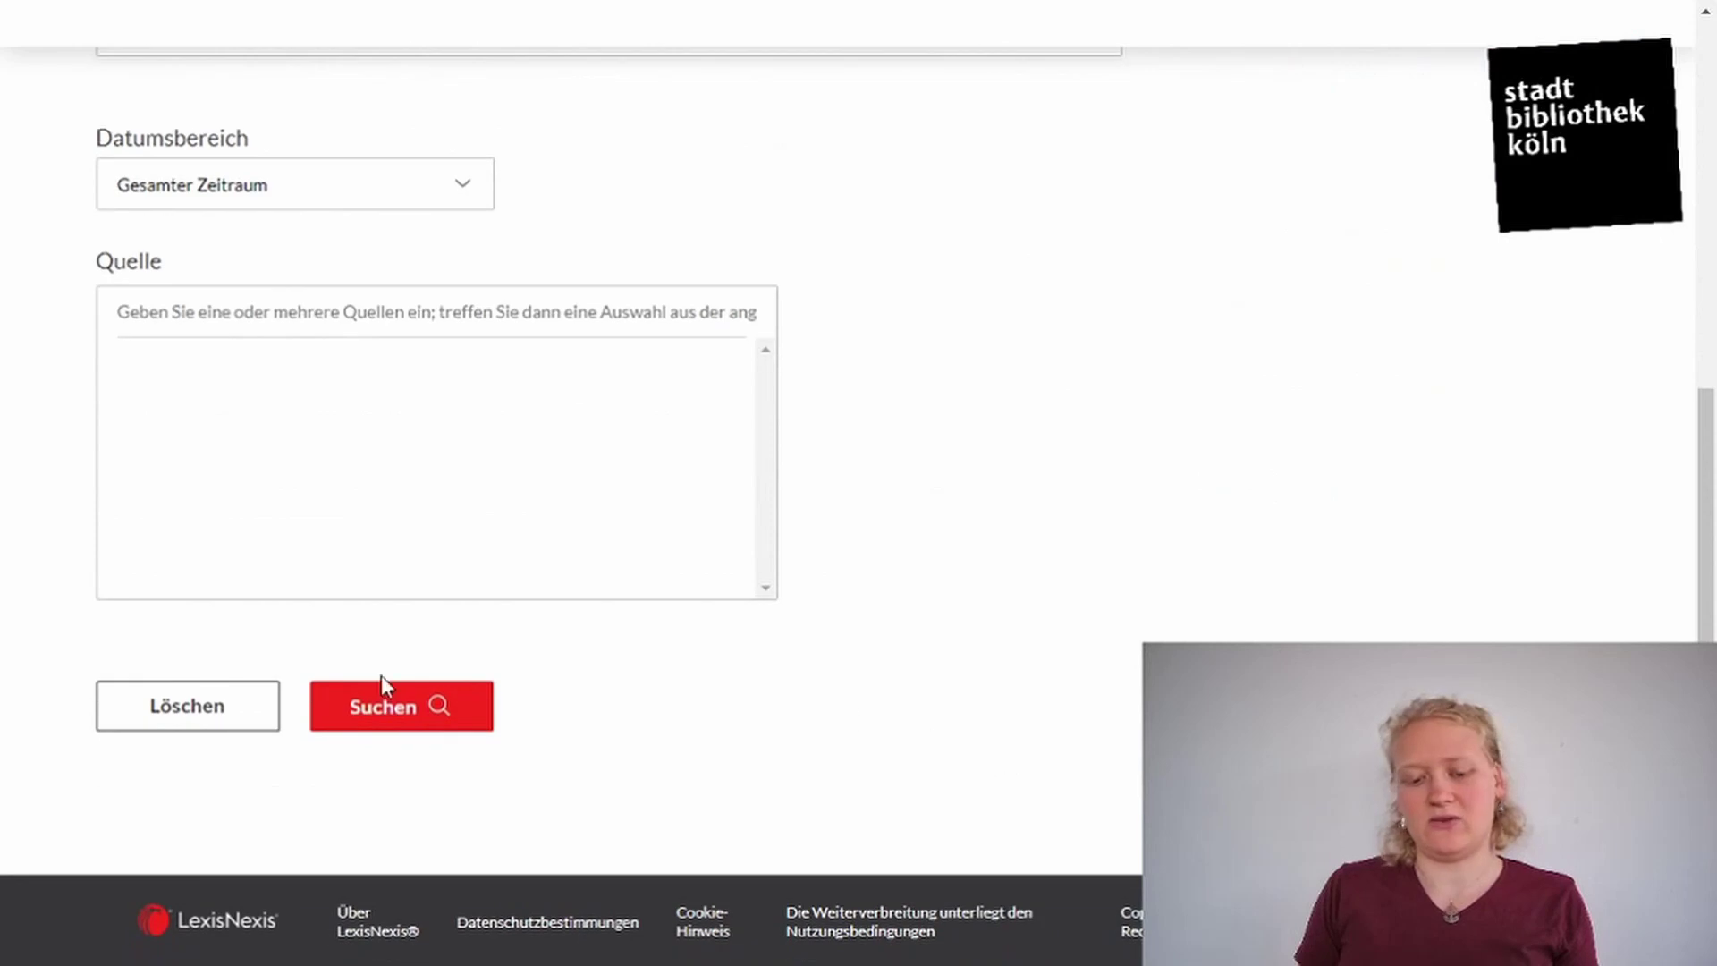
pyautogui.click(380, 709)
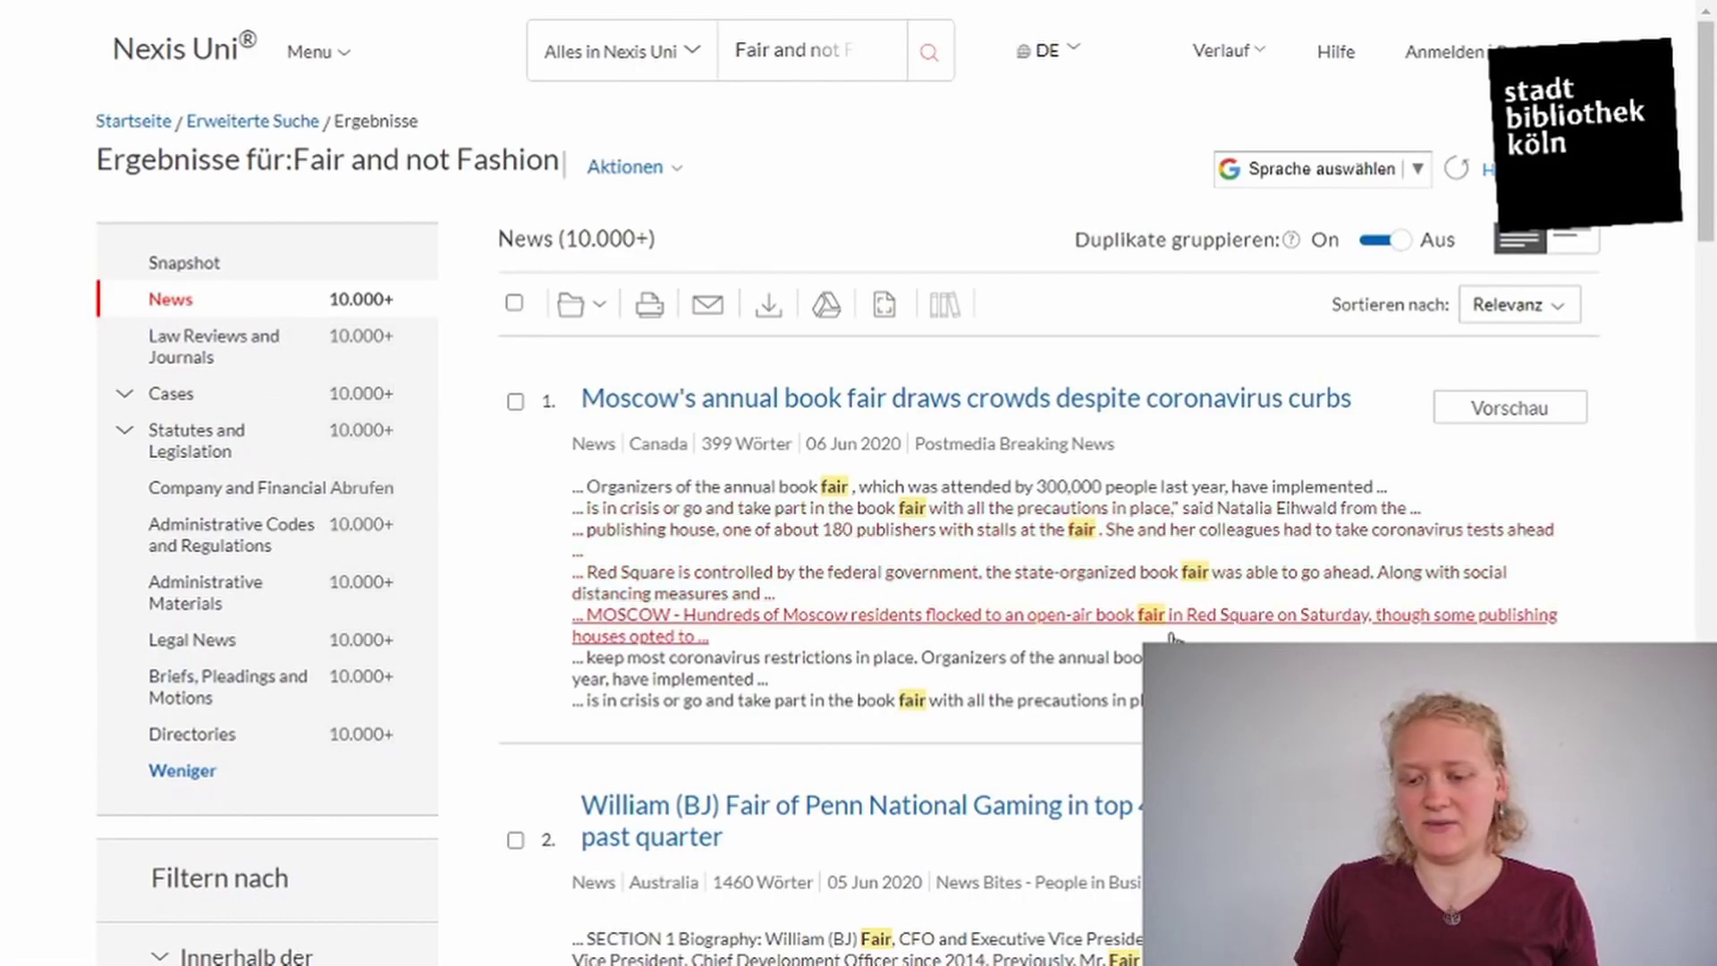
# Examine the Fair and not Fashion hits and the result count for publication location Alabama
pyautogui.scroll(-6, 988, 519)
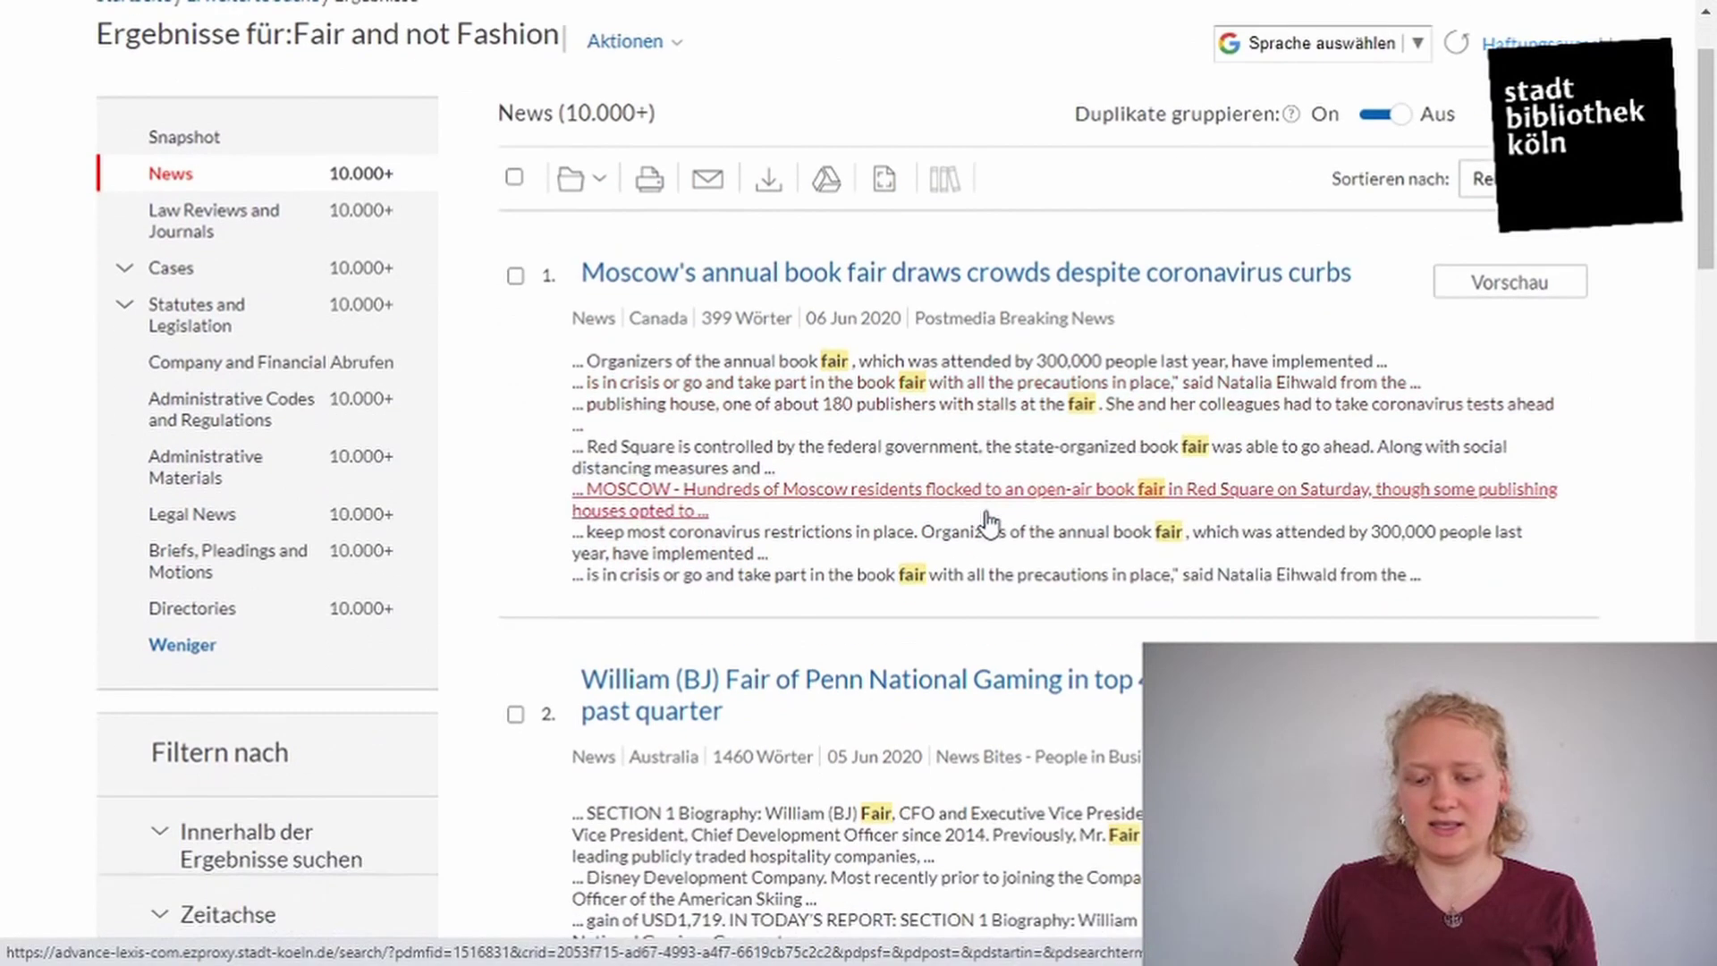
pyautogui.scroll(-1, 987, 528)
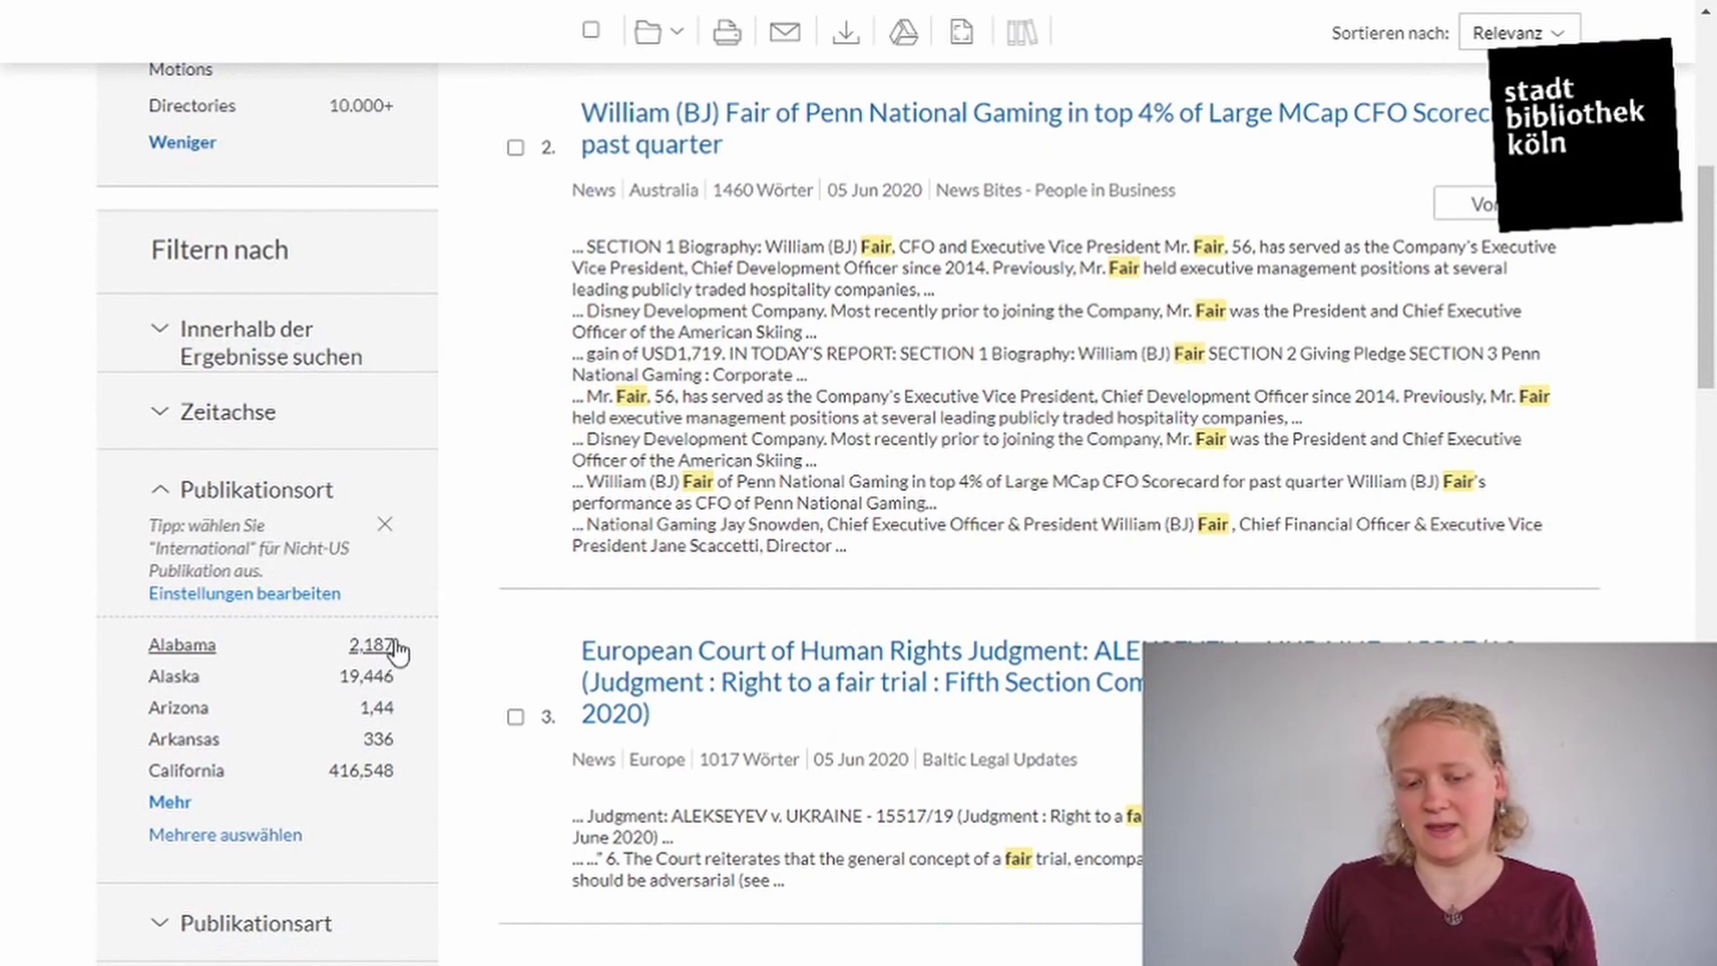
pyautogui.scroll(4, 484, 636)
pyautogui.scroll(3, 484, 636)
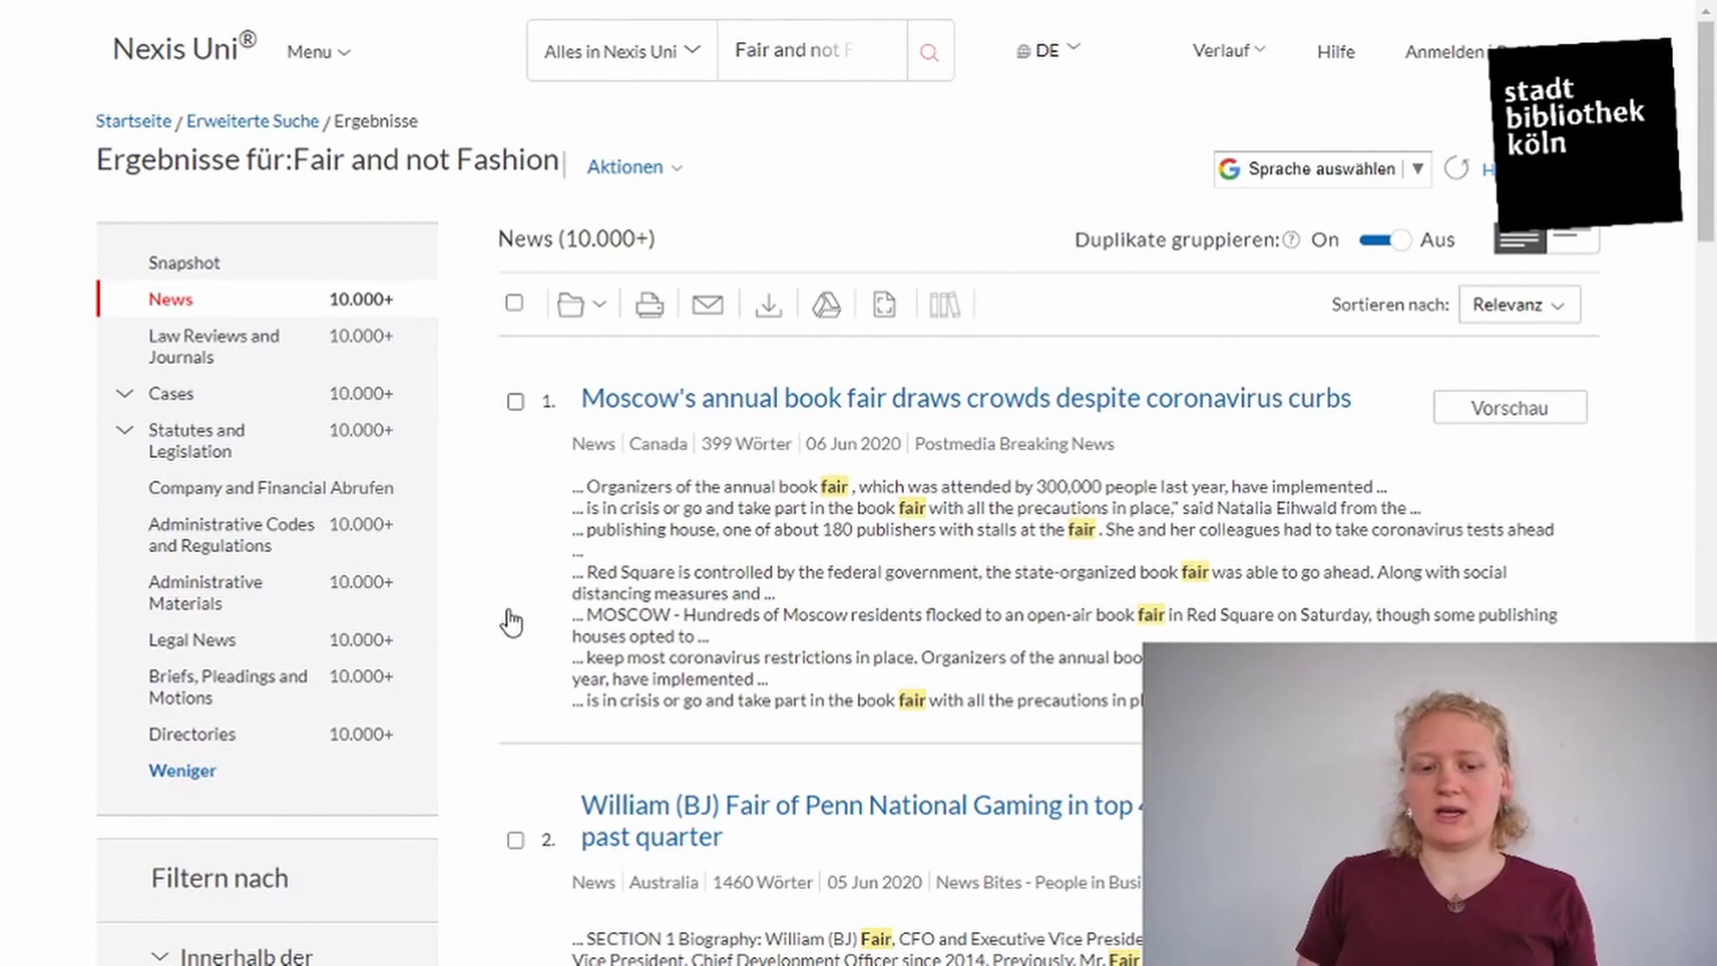
# Reopen the advanced search and clear the terms Fair and Fashion from the first two search rows
pyautogui.click(266, 127)
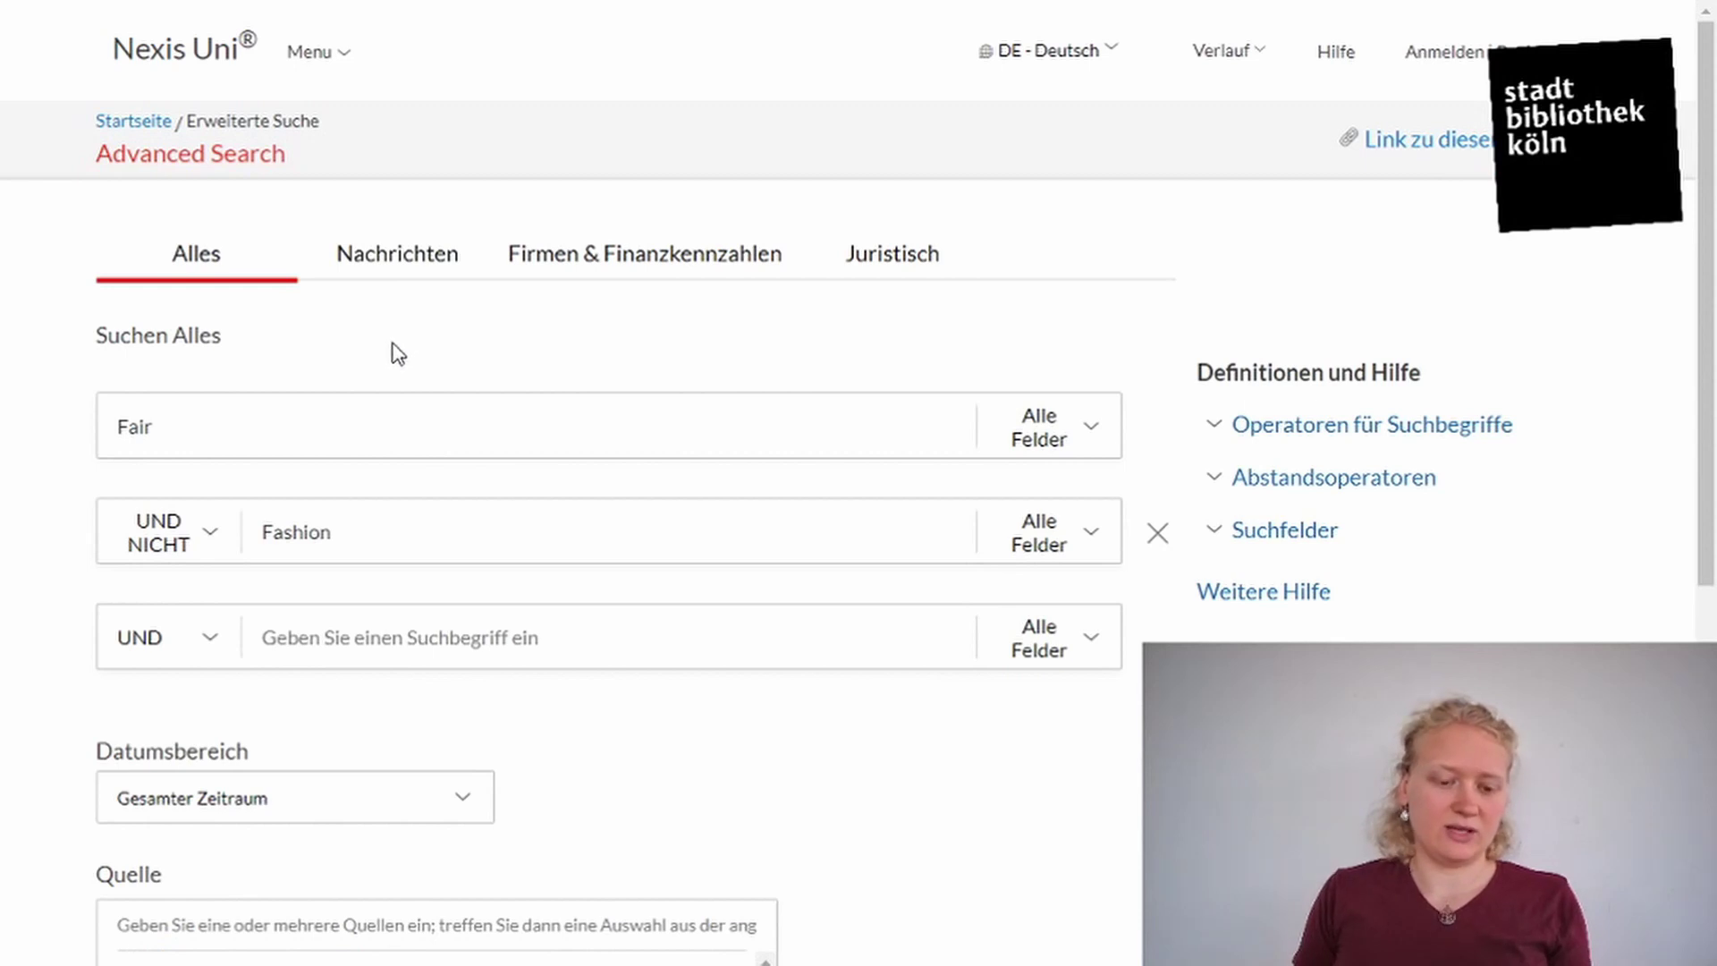
pyautogui.click(191, 414)
pyautogui.doubleClick(125, 420)
pyautogui.press('BackSpace')
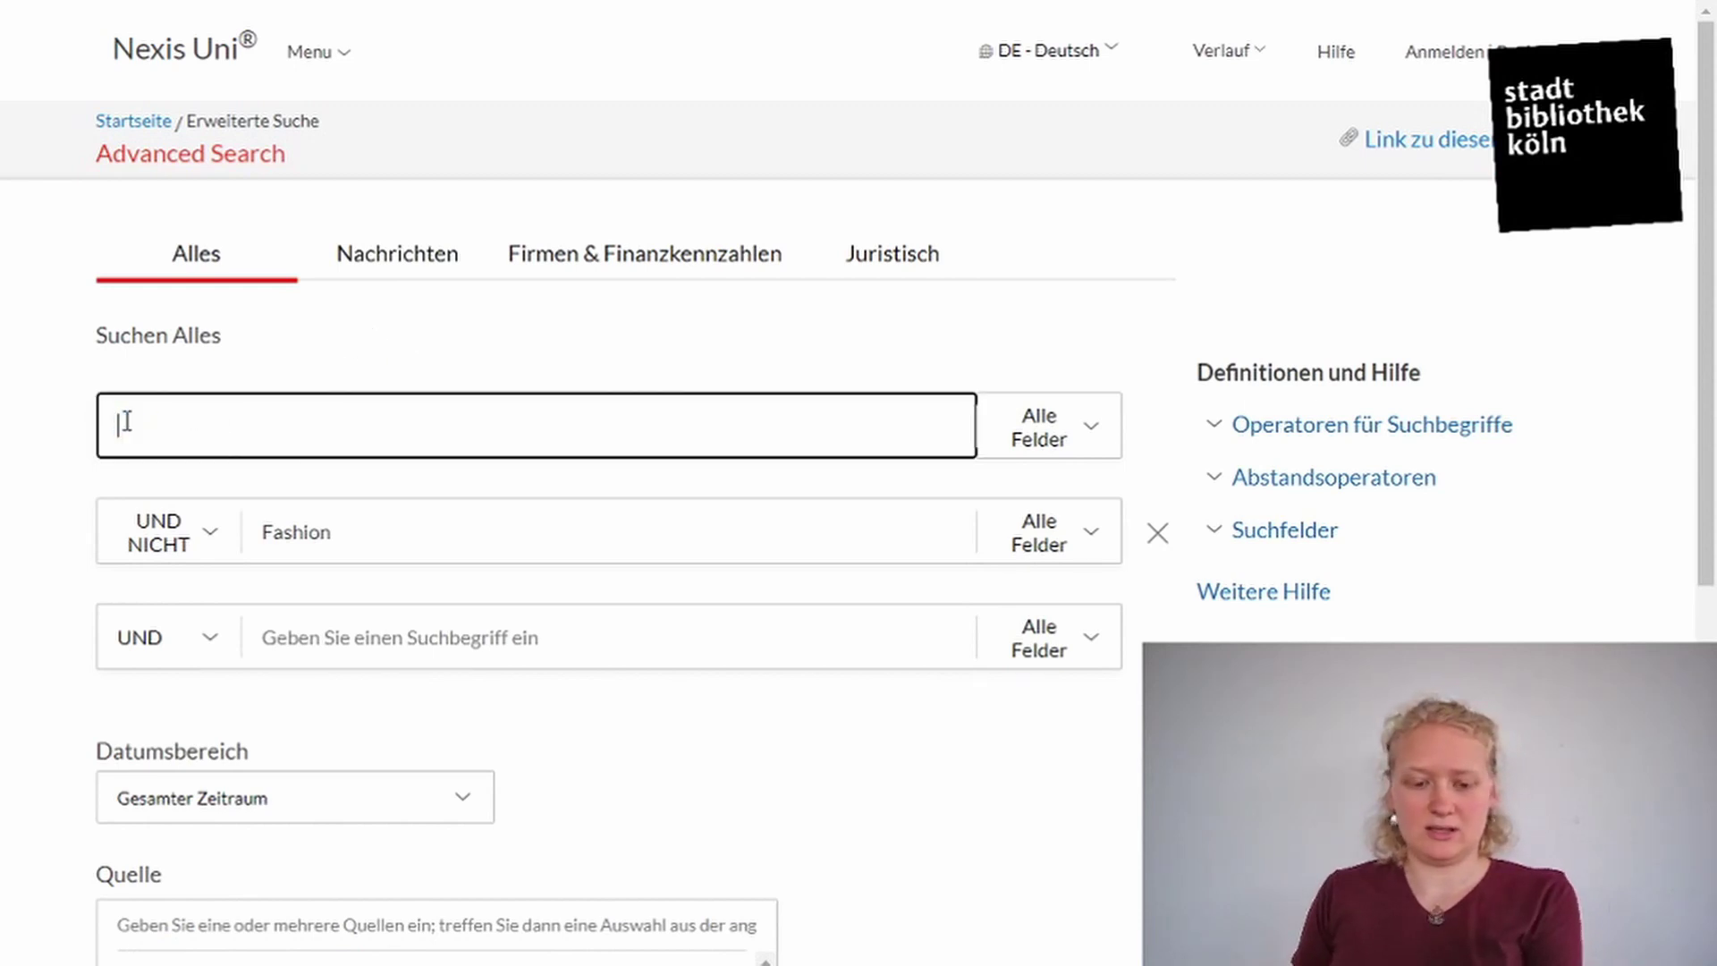
pyautogui.moveTo(357, 541); pyautogui.dragTo(249, 531)
pyautogui.press('BackSpace')
# Enter the truncated term Feuer* in the first search row and run the search
pyautogui.click(248, 432)
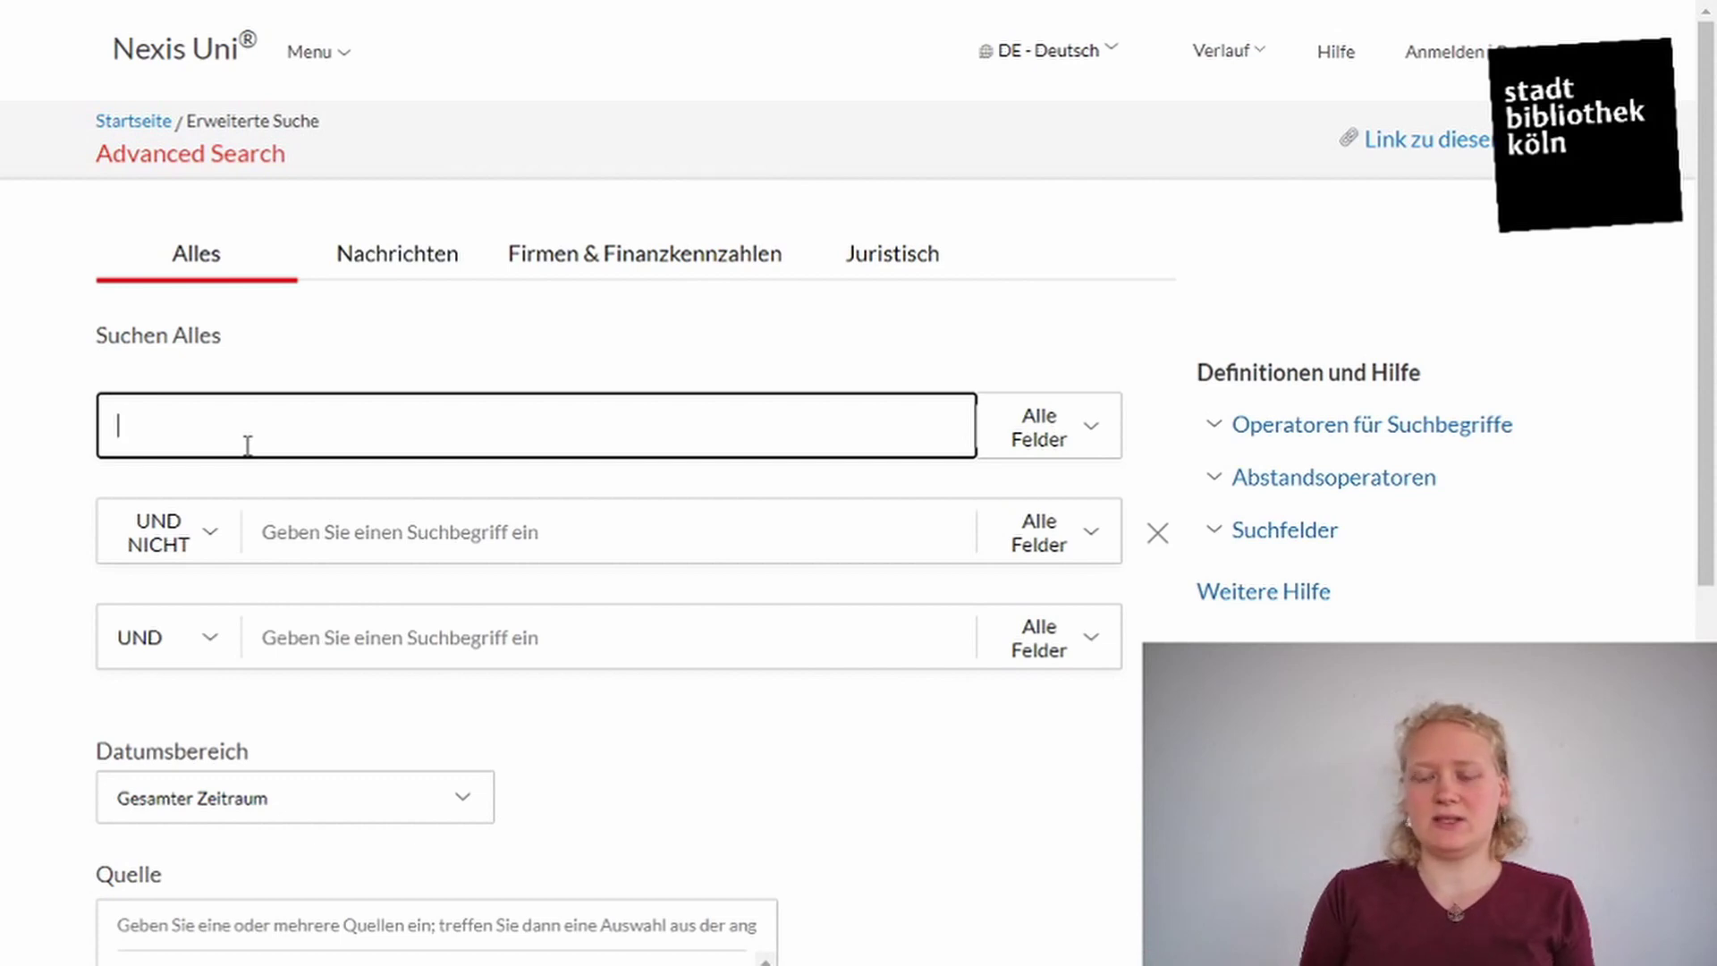
pyautogui.write('Feuer*')
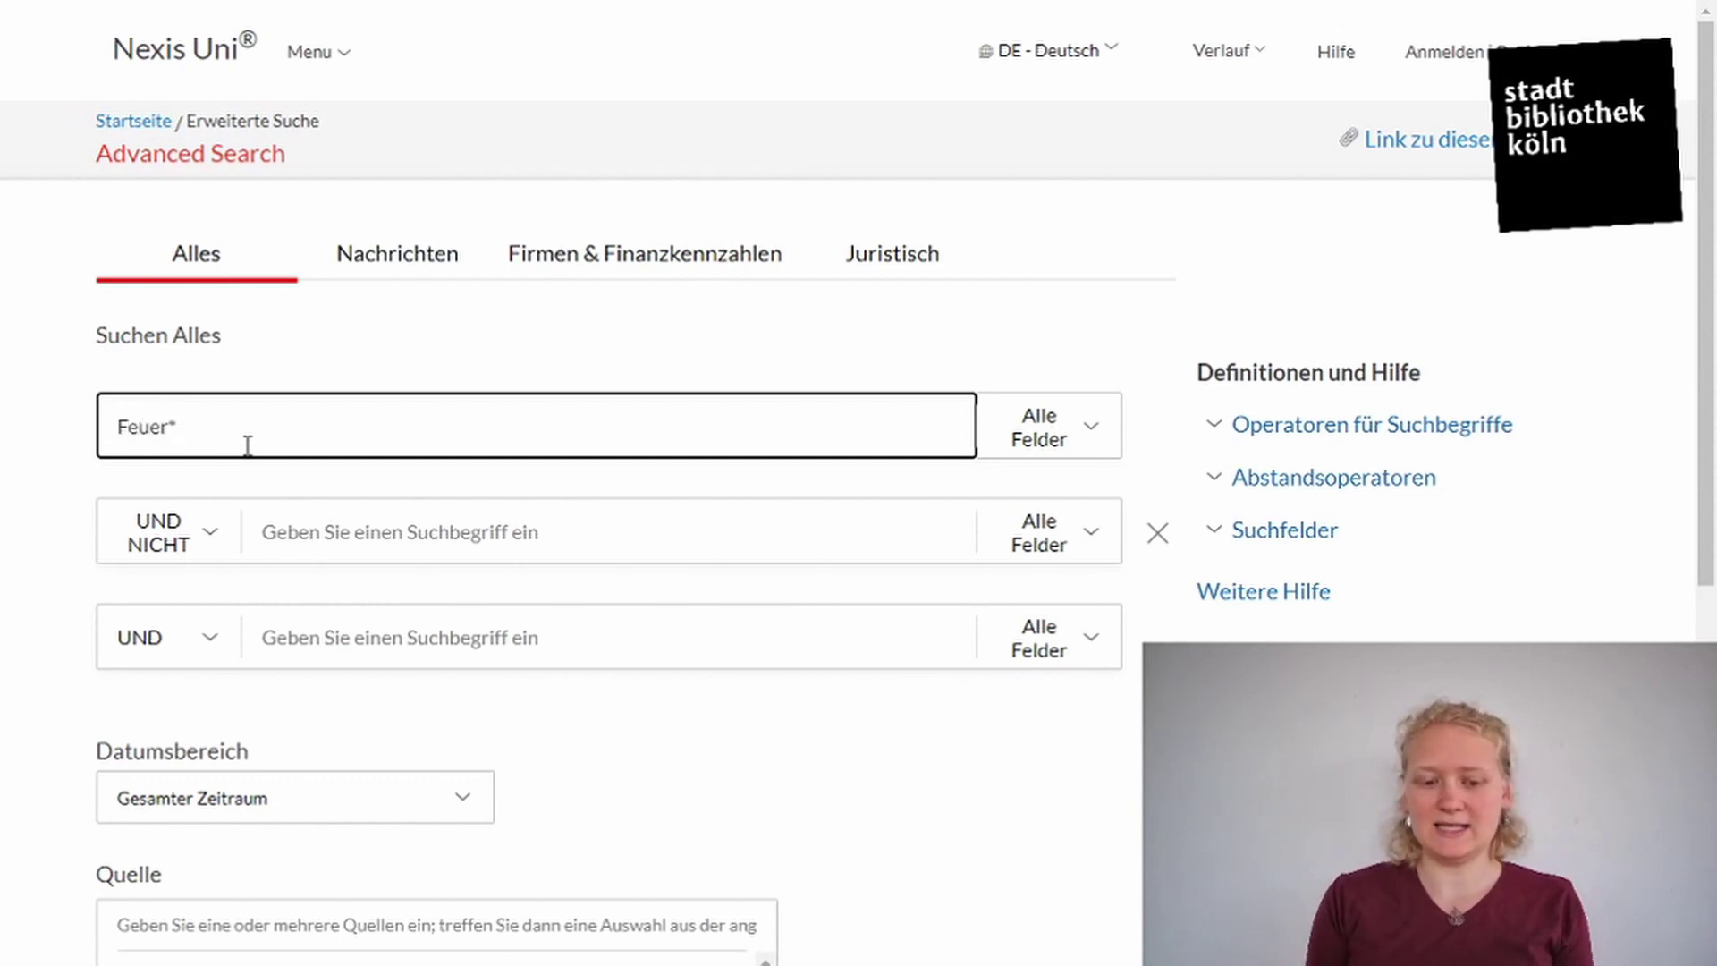
pyautogui.scroll(-7, 395, 693)
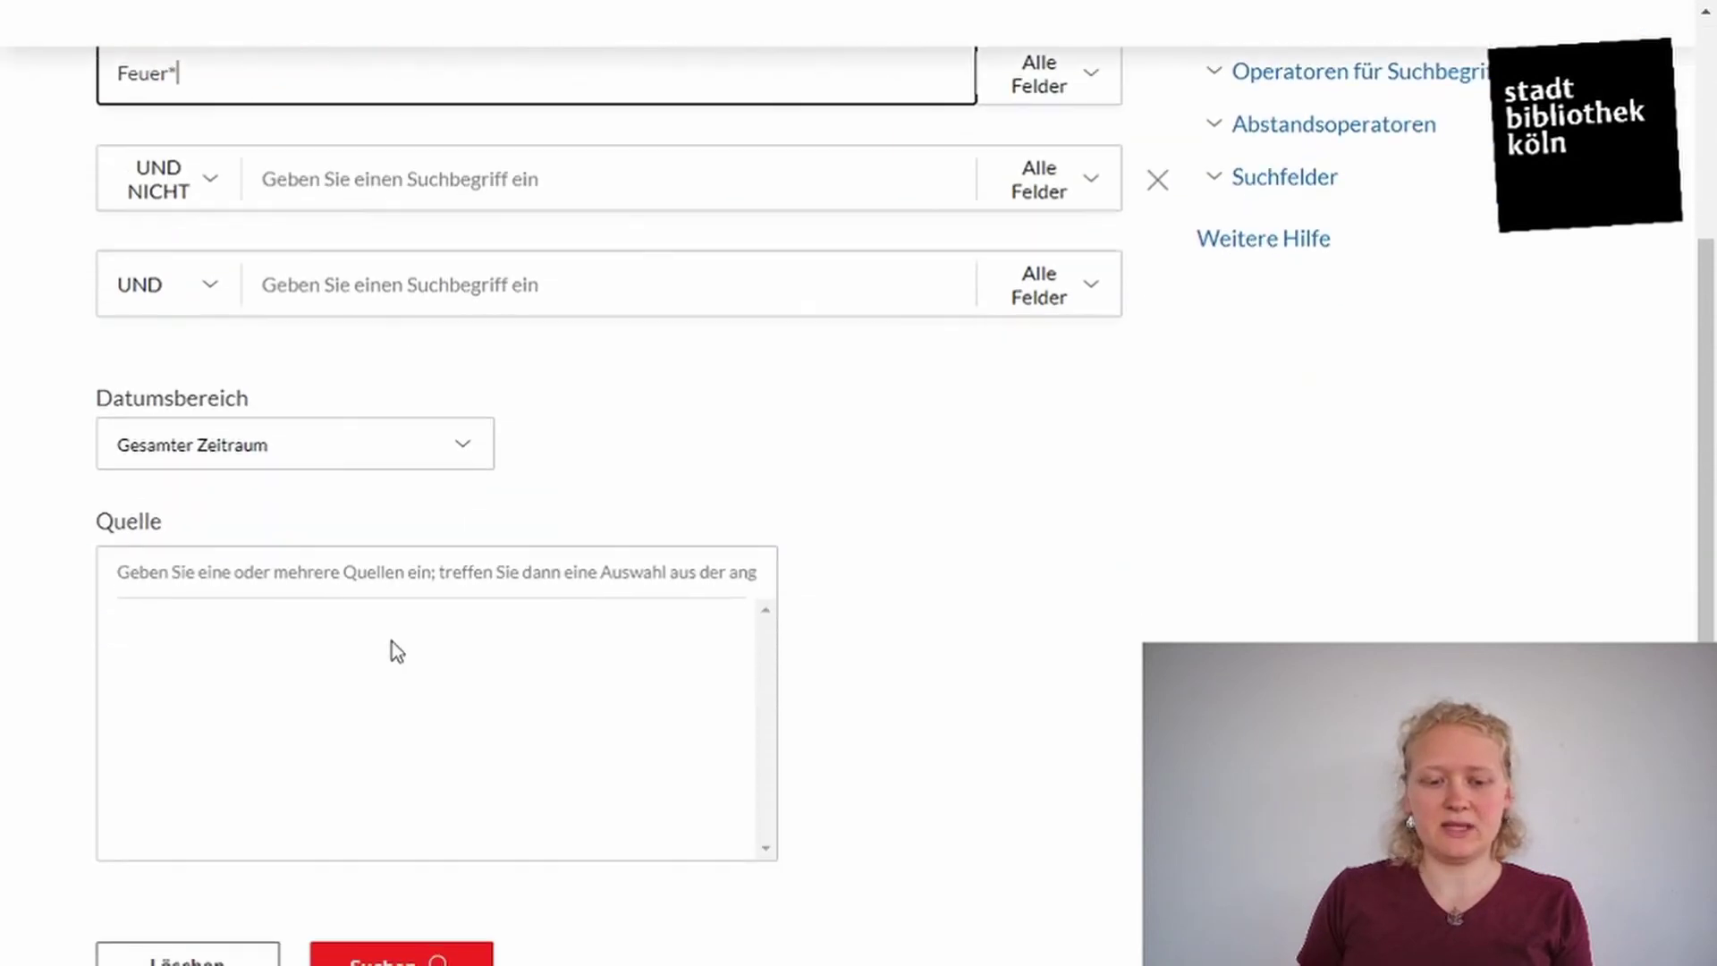
pyautogui.click(380, 713)
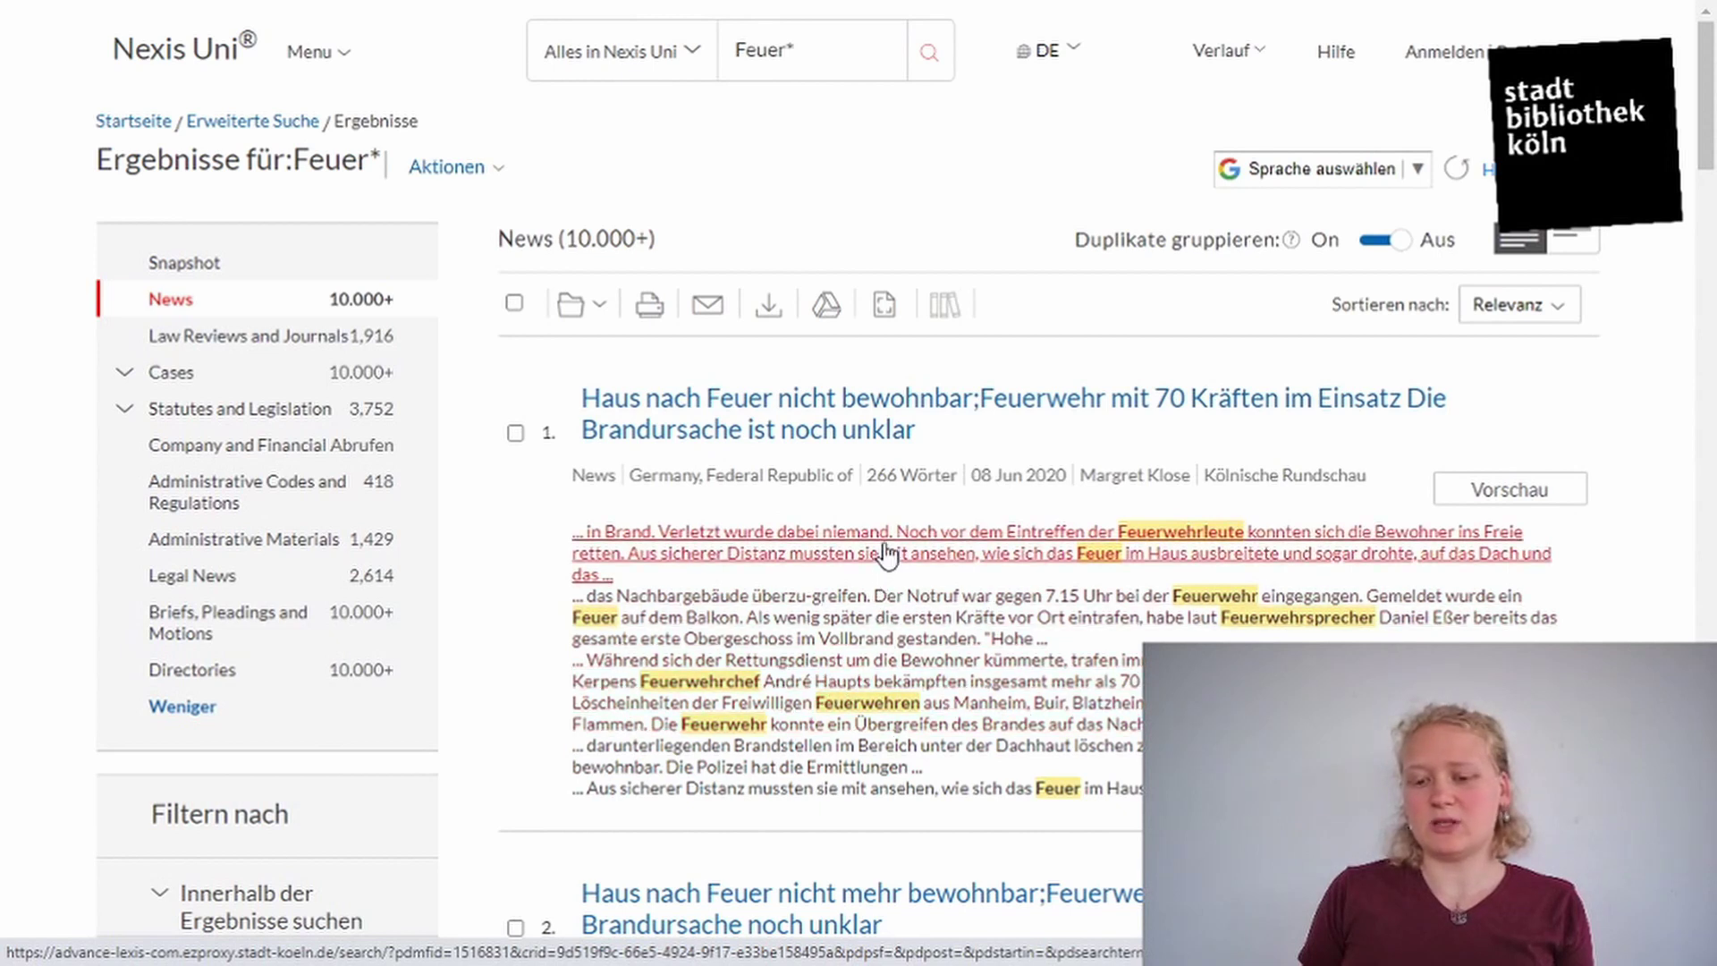
pyautogui.click(786, 49)
pyautogui.press('BackSpace')
pyautogui.press('BackSpace')
pyautogui.press('BackSpace')
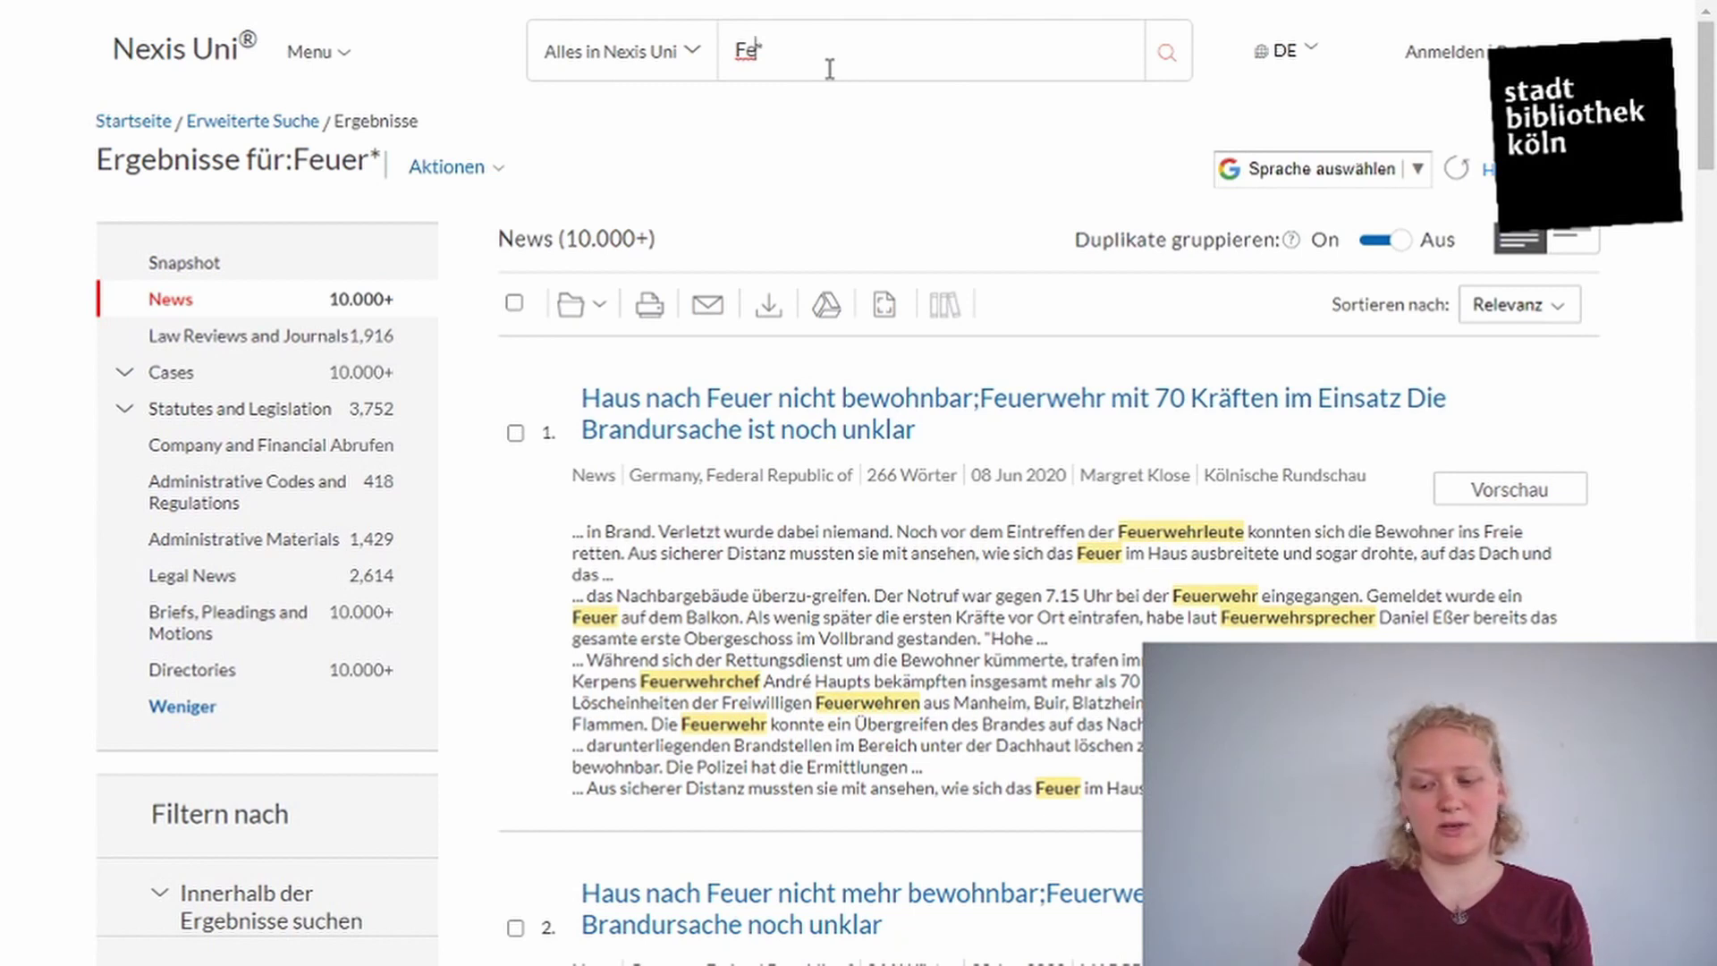
pyautogui.moveTo(826, 57); pyautogui.dragTo(728, 56)
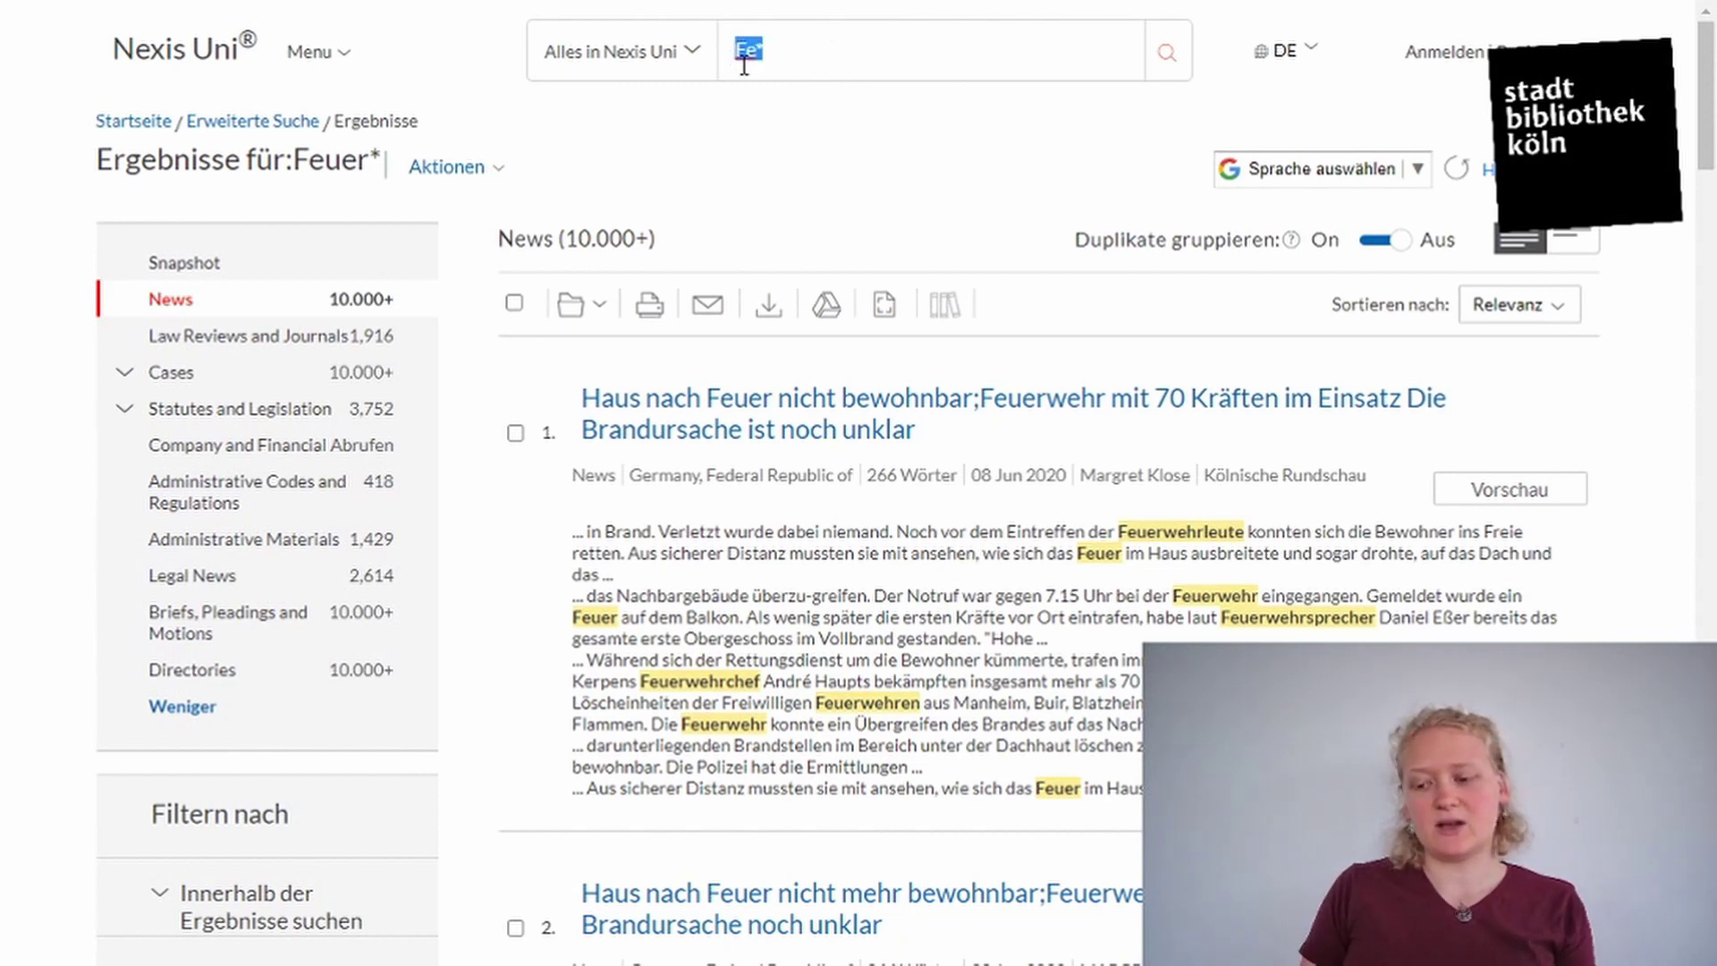
# Return to the advanced search and review the help sections Operatoren für Suchbegriffe and Suchfelder, collapsing each one
pyautogui.click(270, 128)
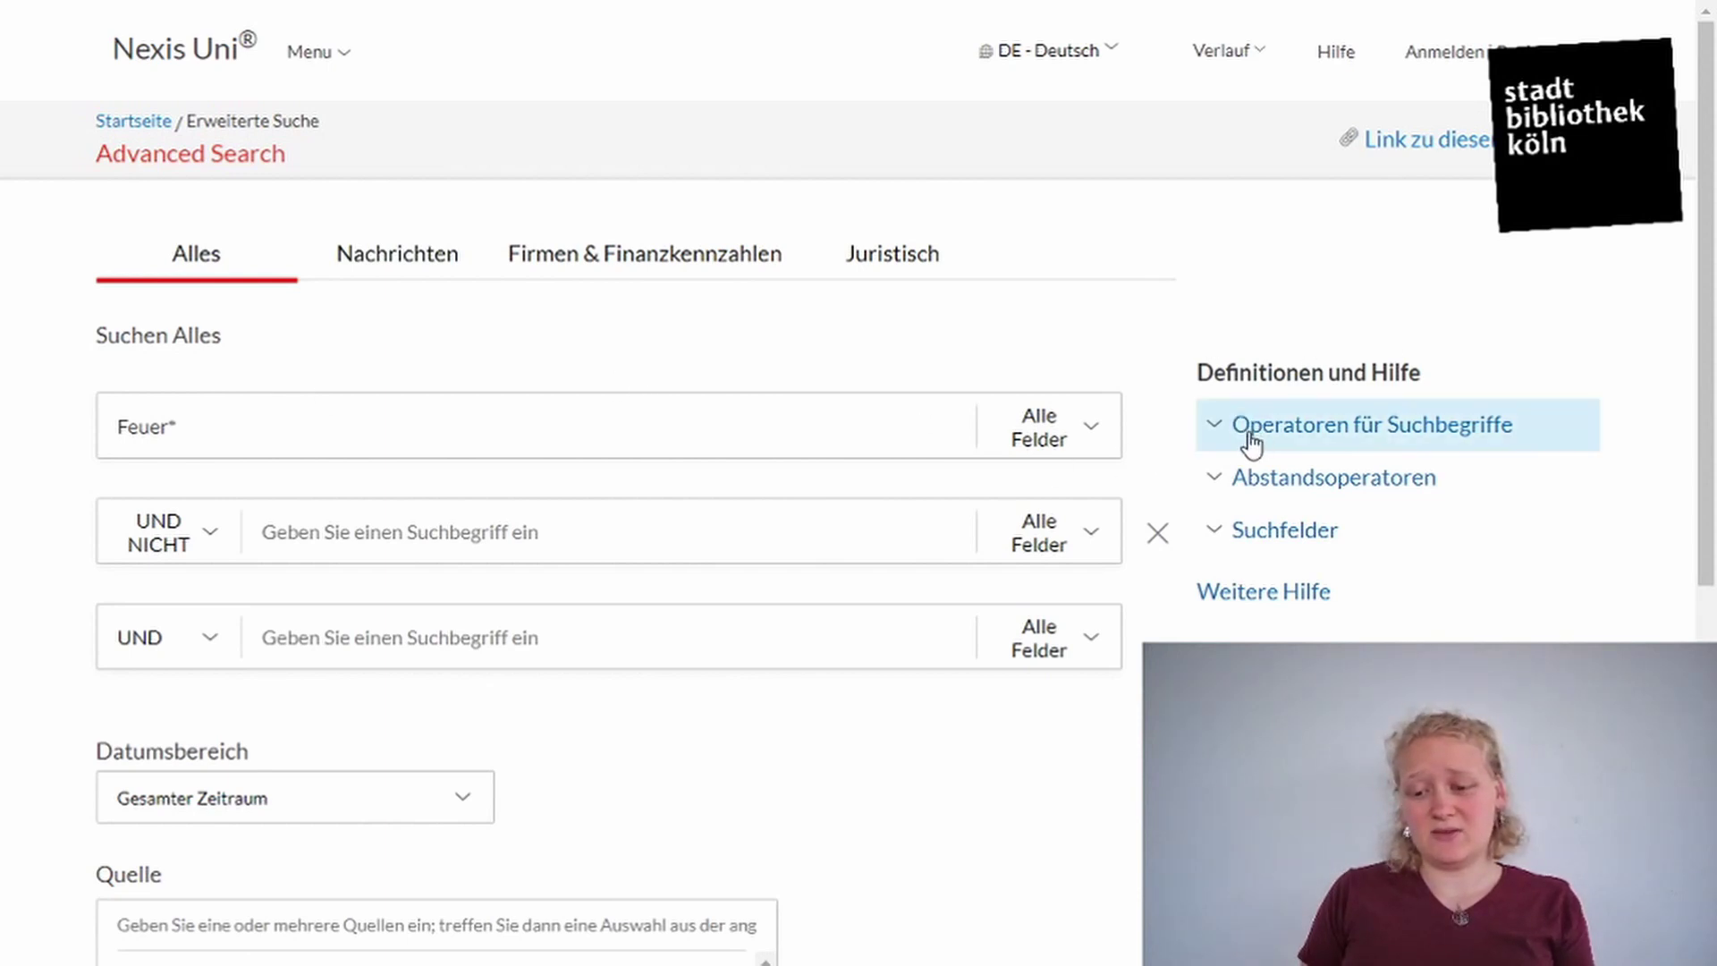
pyautogui.click(1212, 426)
pyautogui.scroll(-2, 1355, 452)
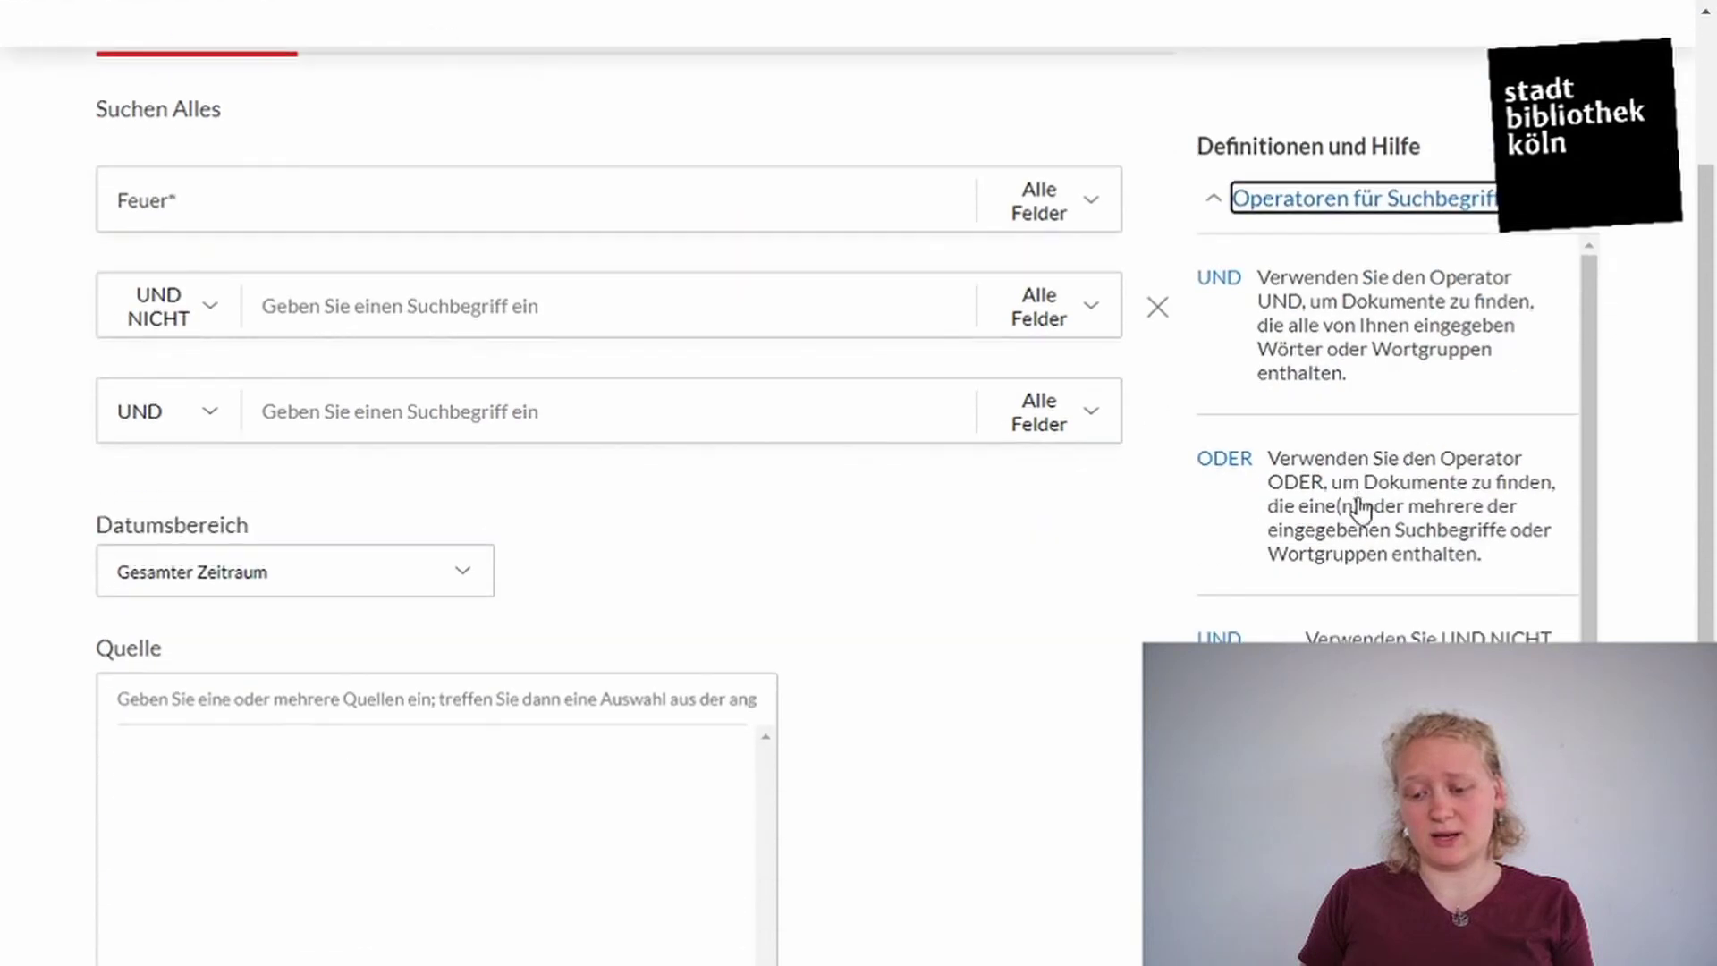
pyautogui.click(1212, 202)
pyautogui.click(1214, 307)
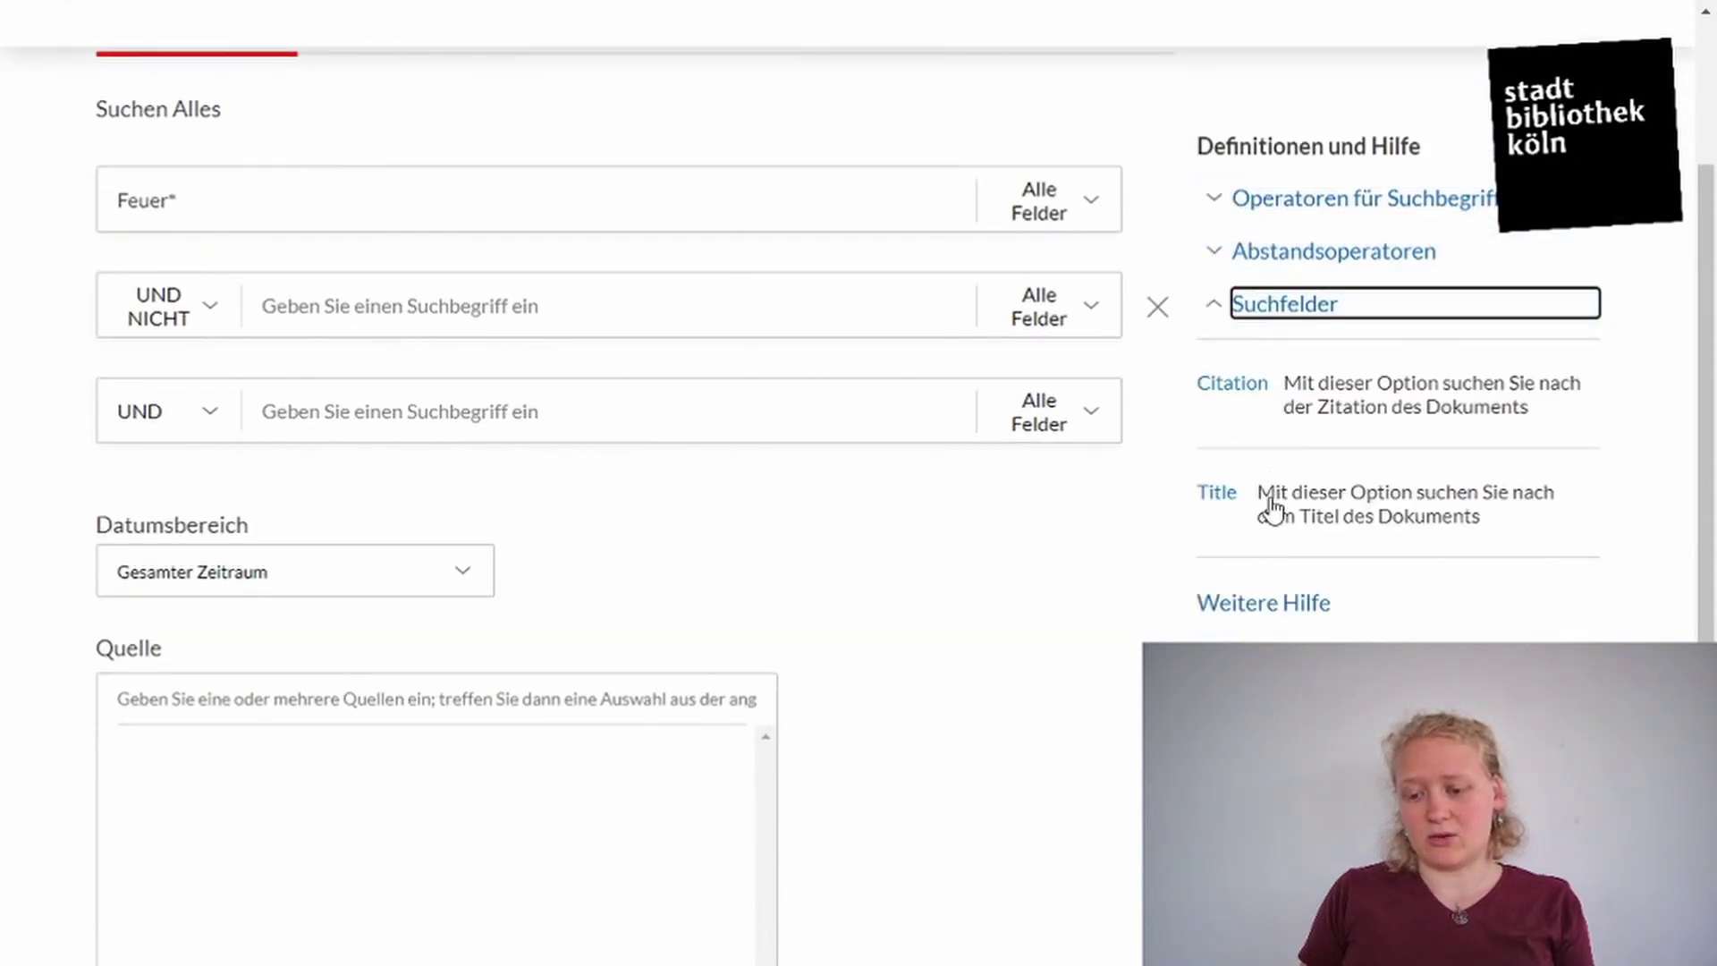
pyautogui.click(1211, 307)
# Read through the Abstandsoperatoren help from w/p to pre/n and collapse the section
pyautogui.click(1219, 262)
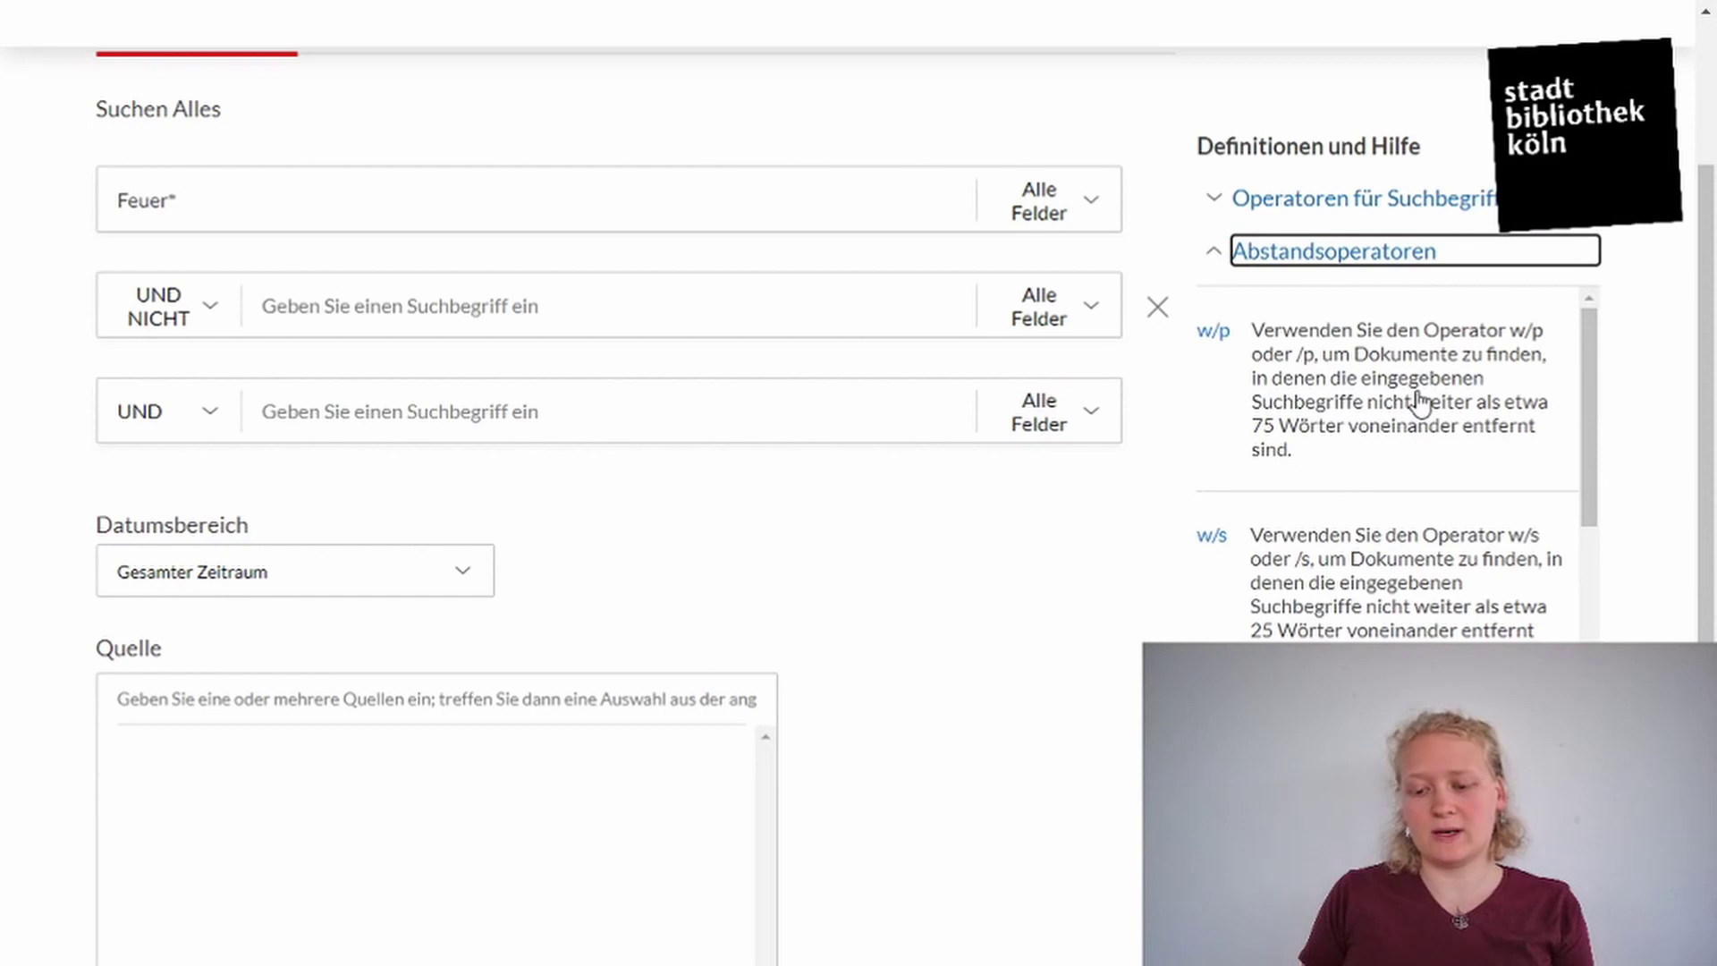
pyautogui.scroll(-2, 1409, 407)
pyautogui.scroll(-4, 1408, 410)
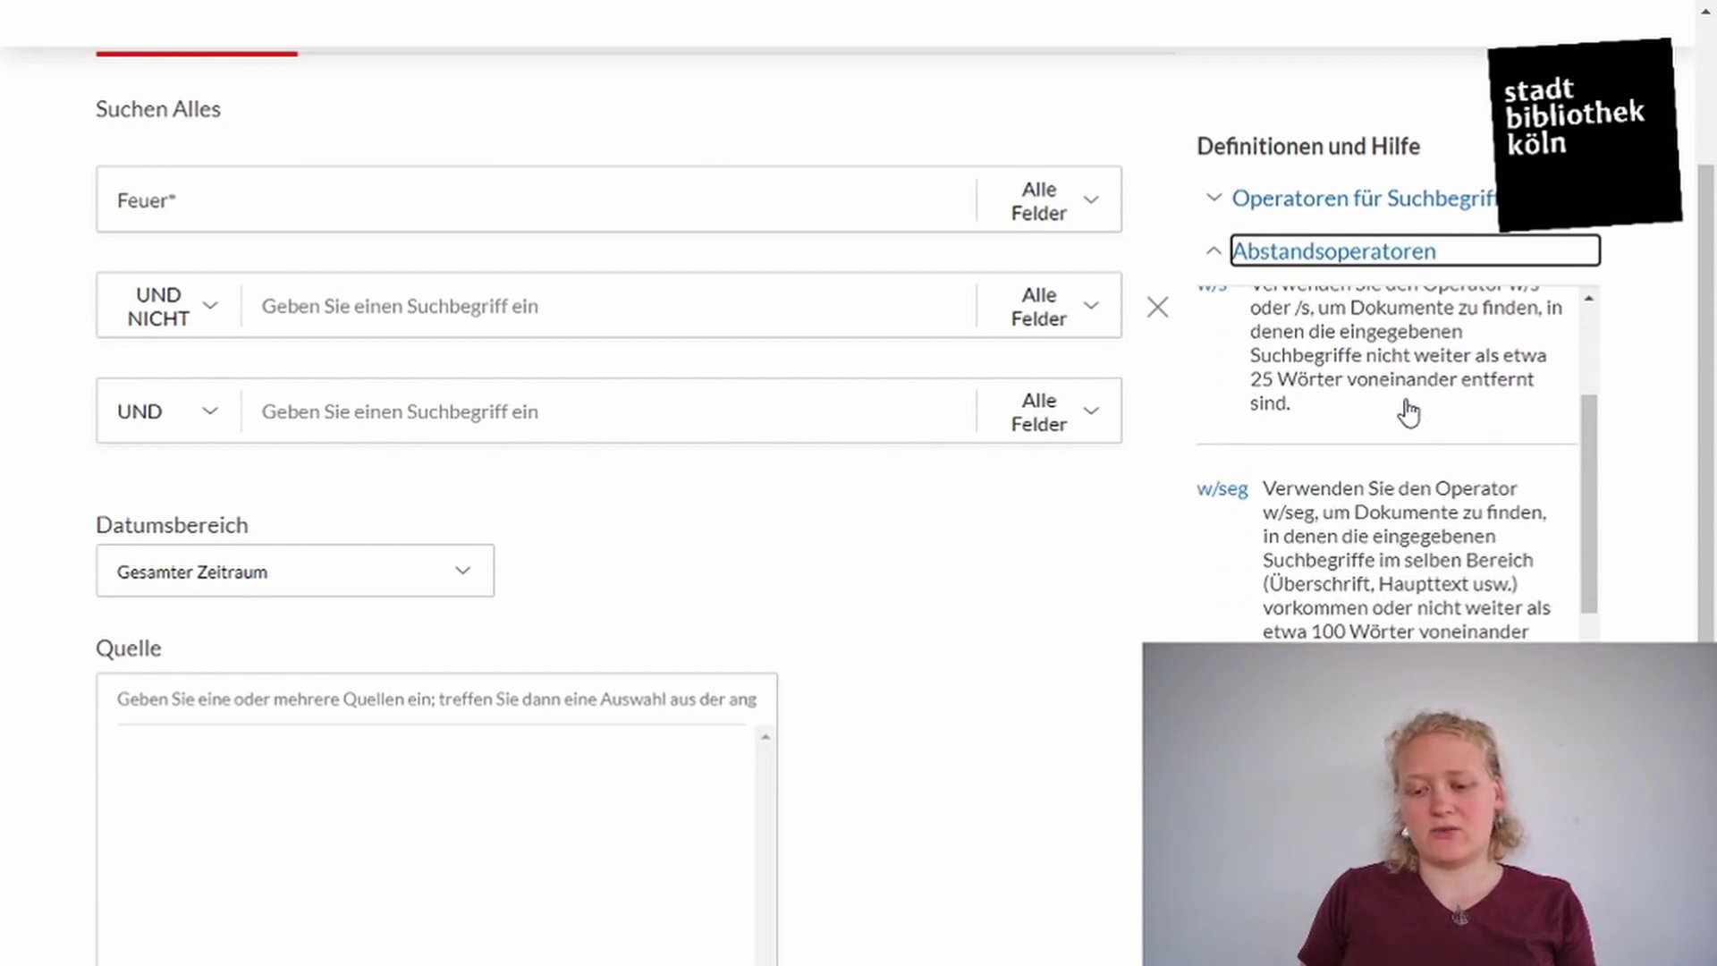
pyautogui.scroll(-1, 1408, 410)
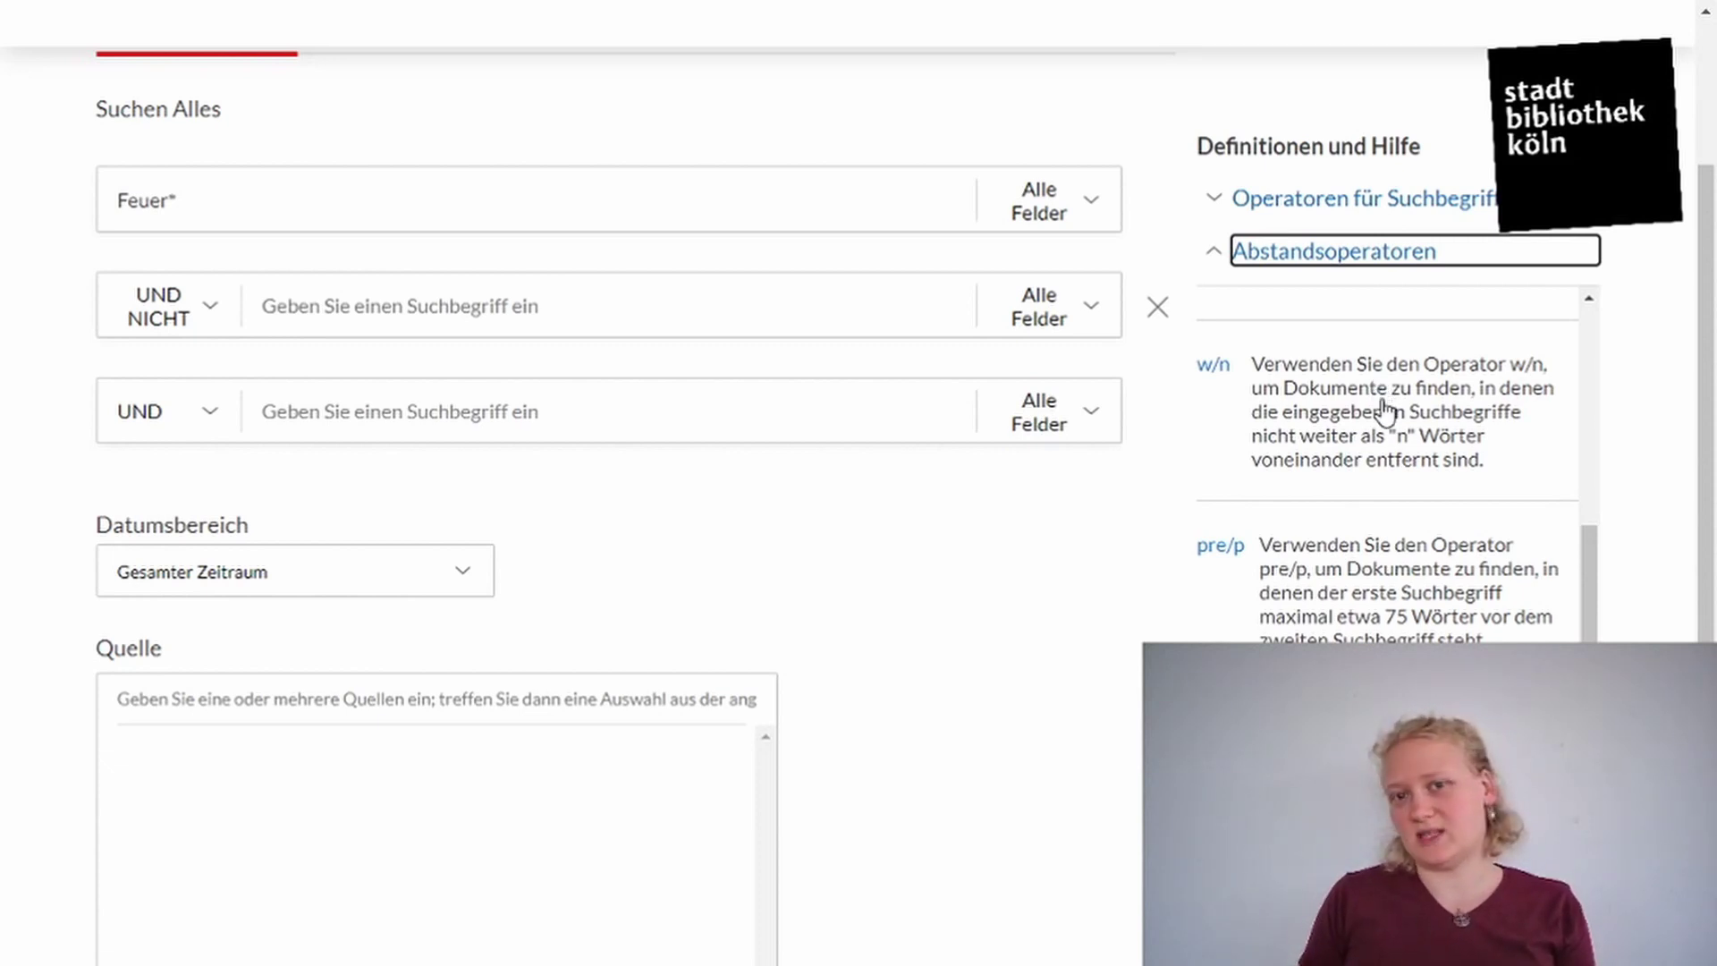
pyautogui.scroll(-4, 1386, 416)
pyautogui.scroll(-1, 1346, 392)
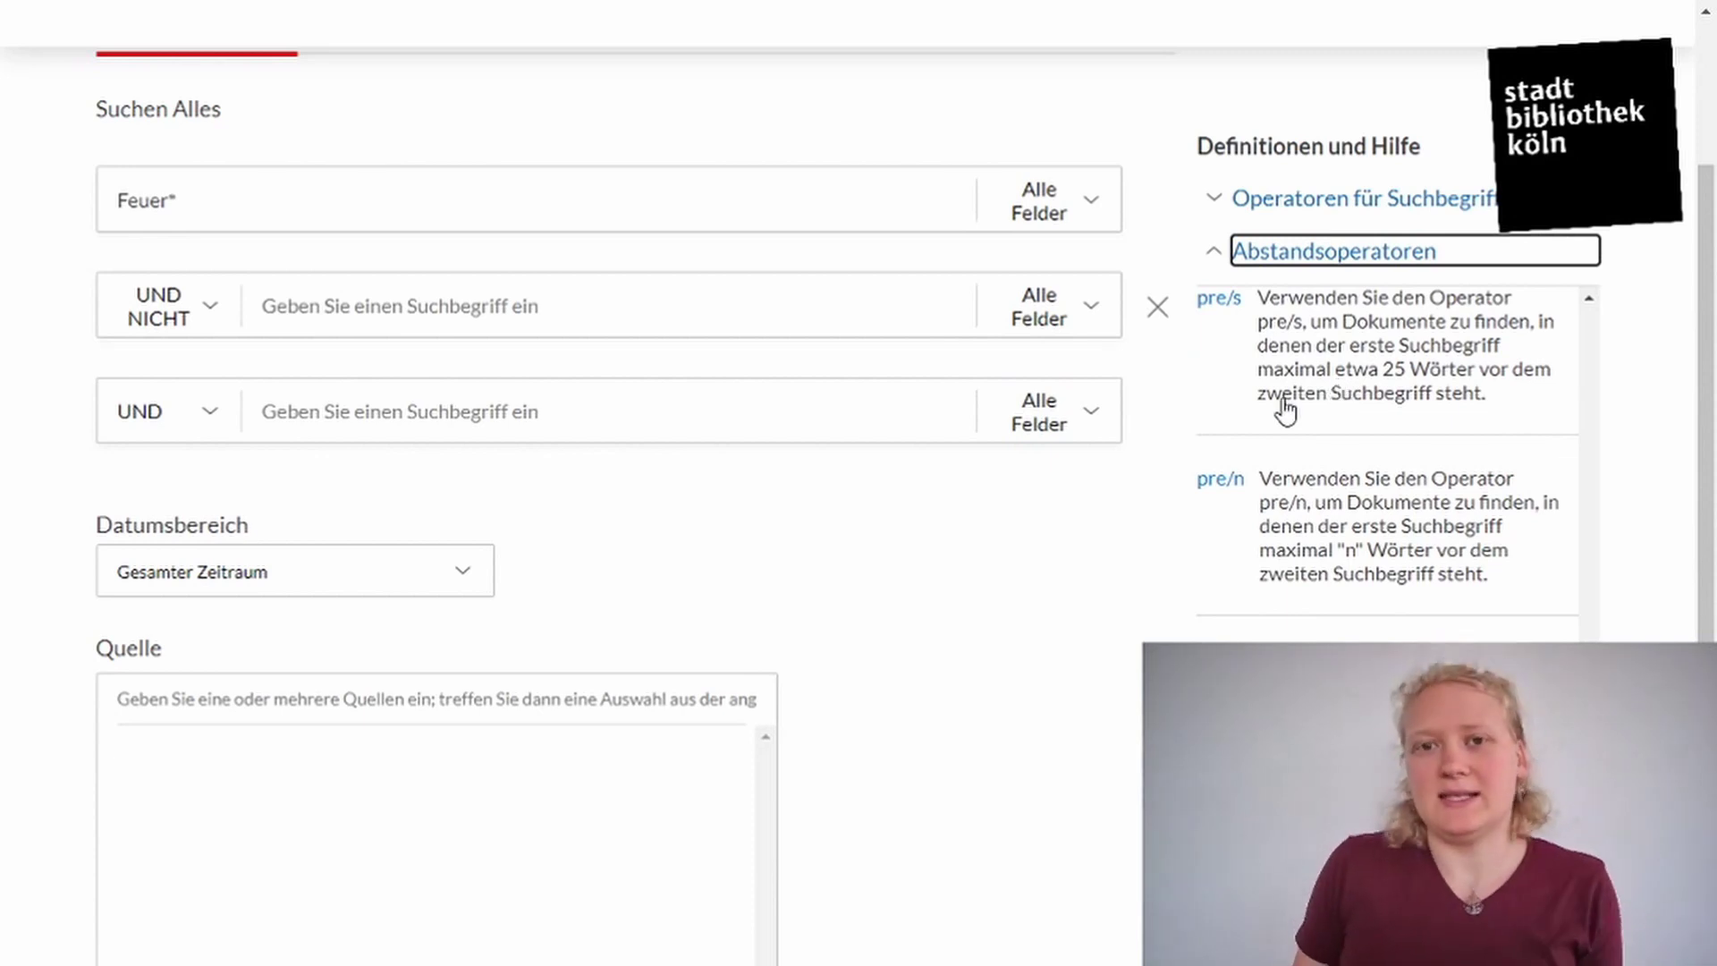
pyautogui.click(1218, 253)
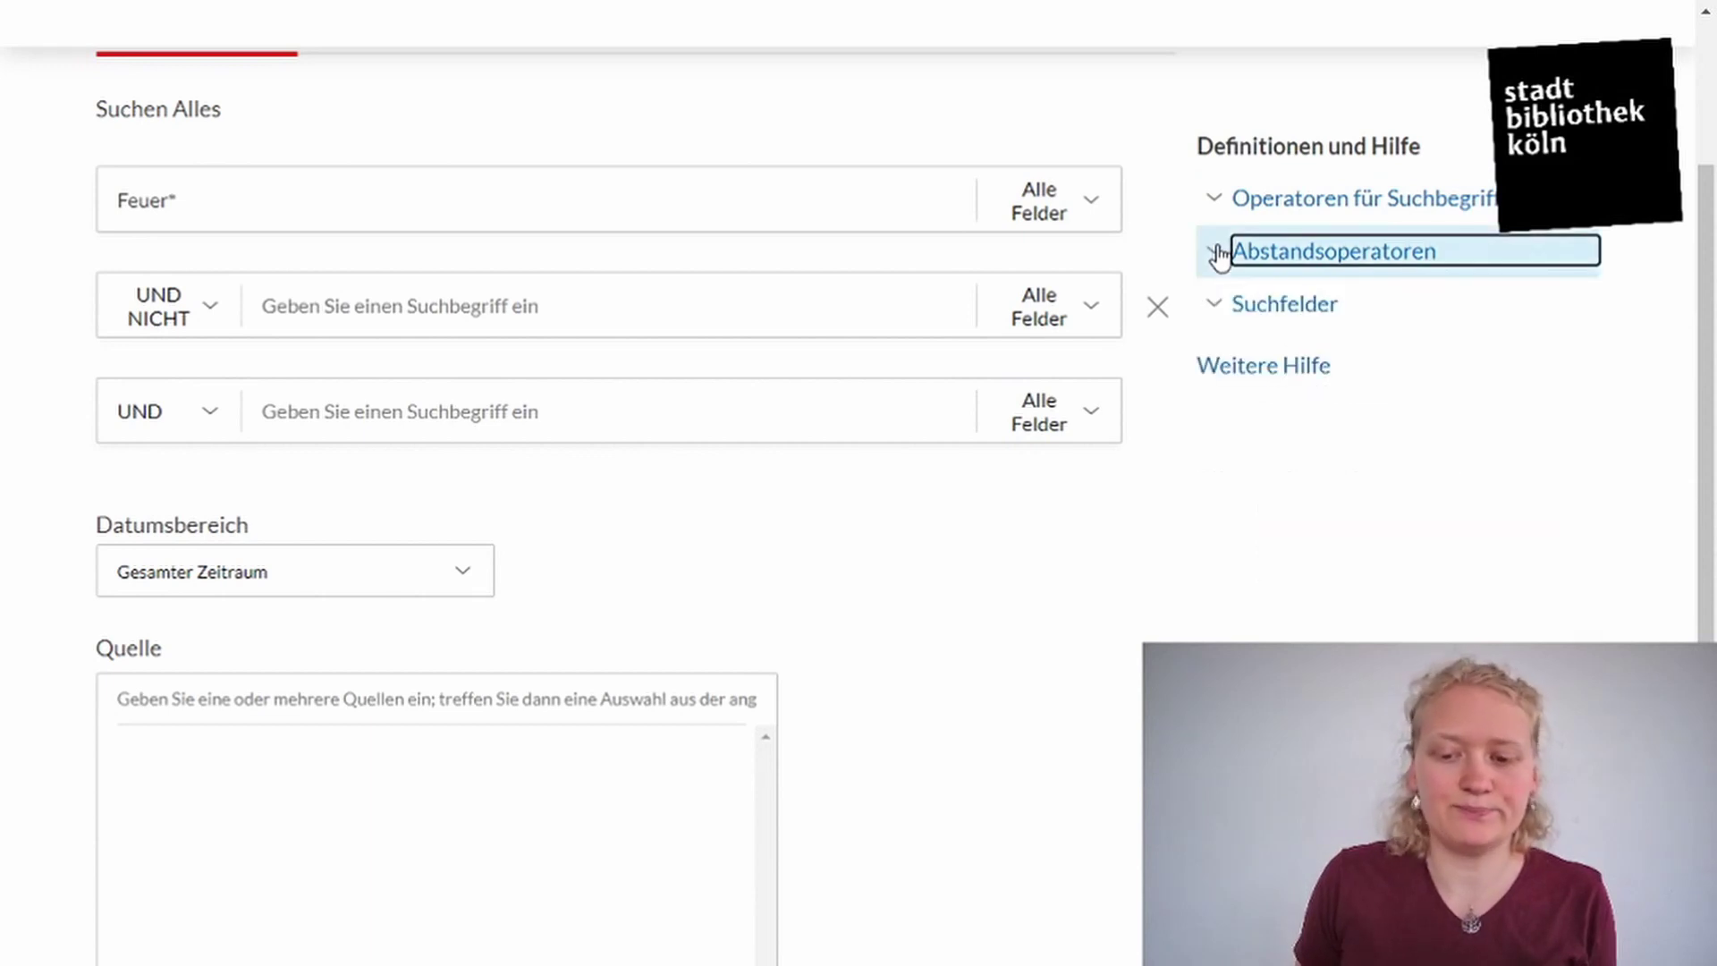
# Open the additional help page on search connectors and segments, review it and close its window
pyautogui.click(1253, 369)
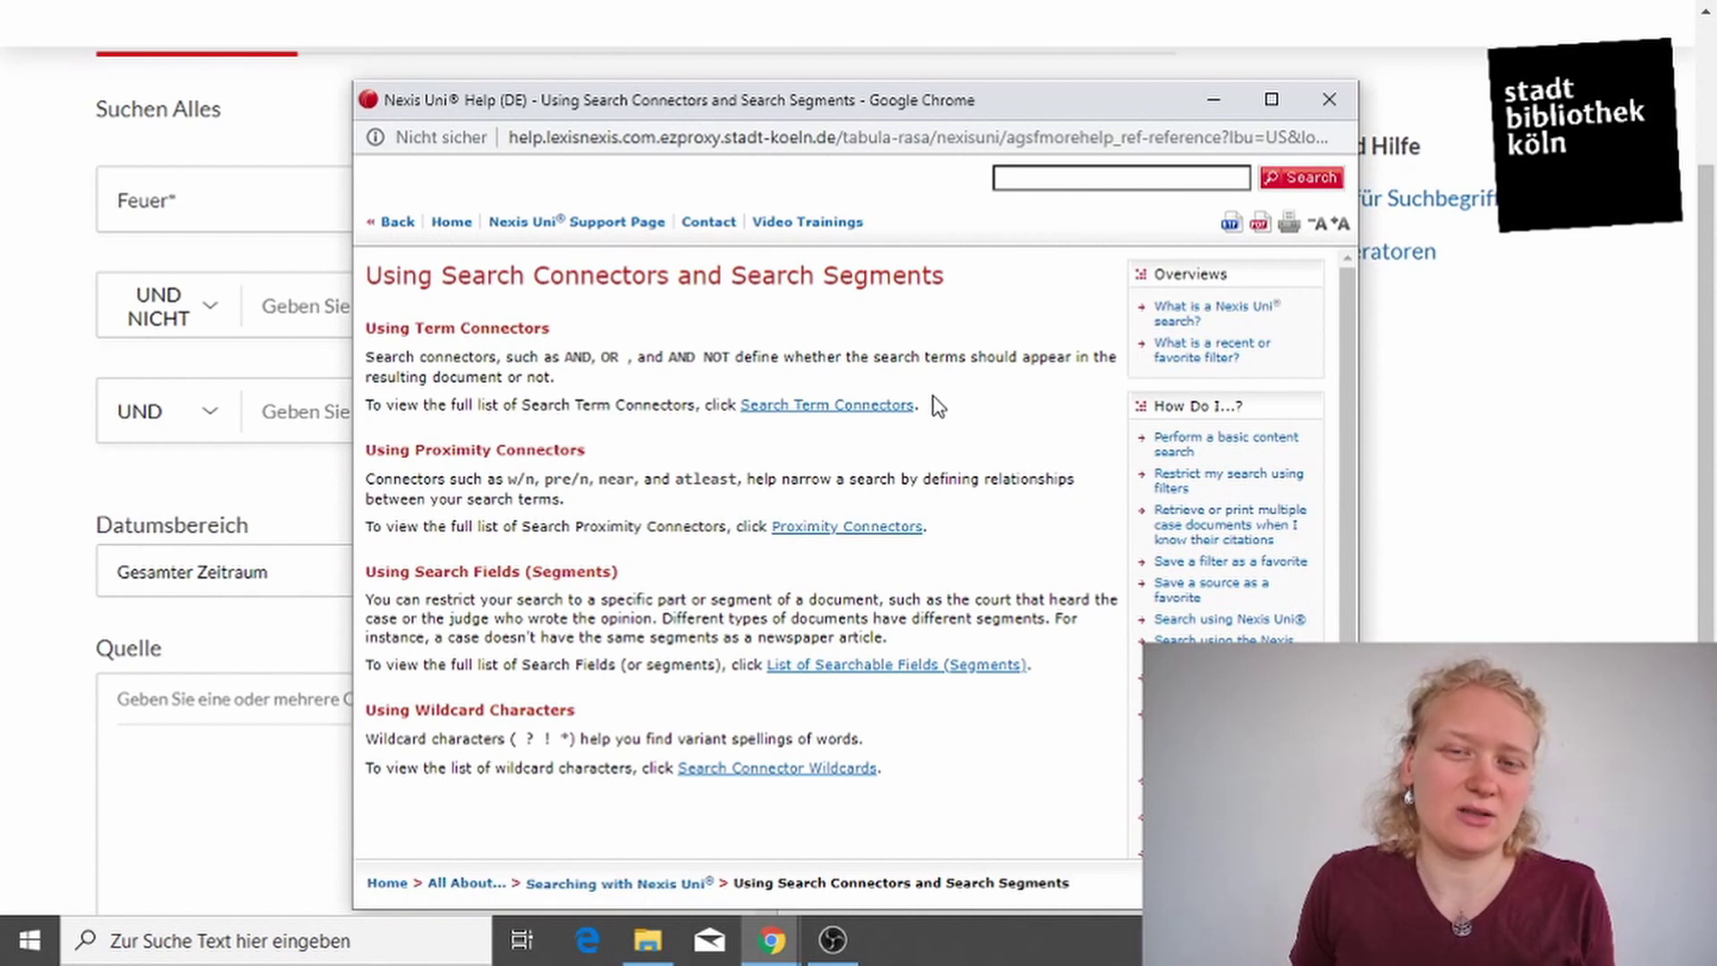
pyautogui.click(1330, 99)
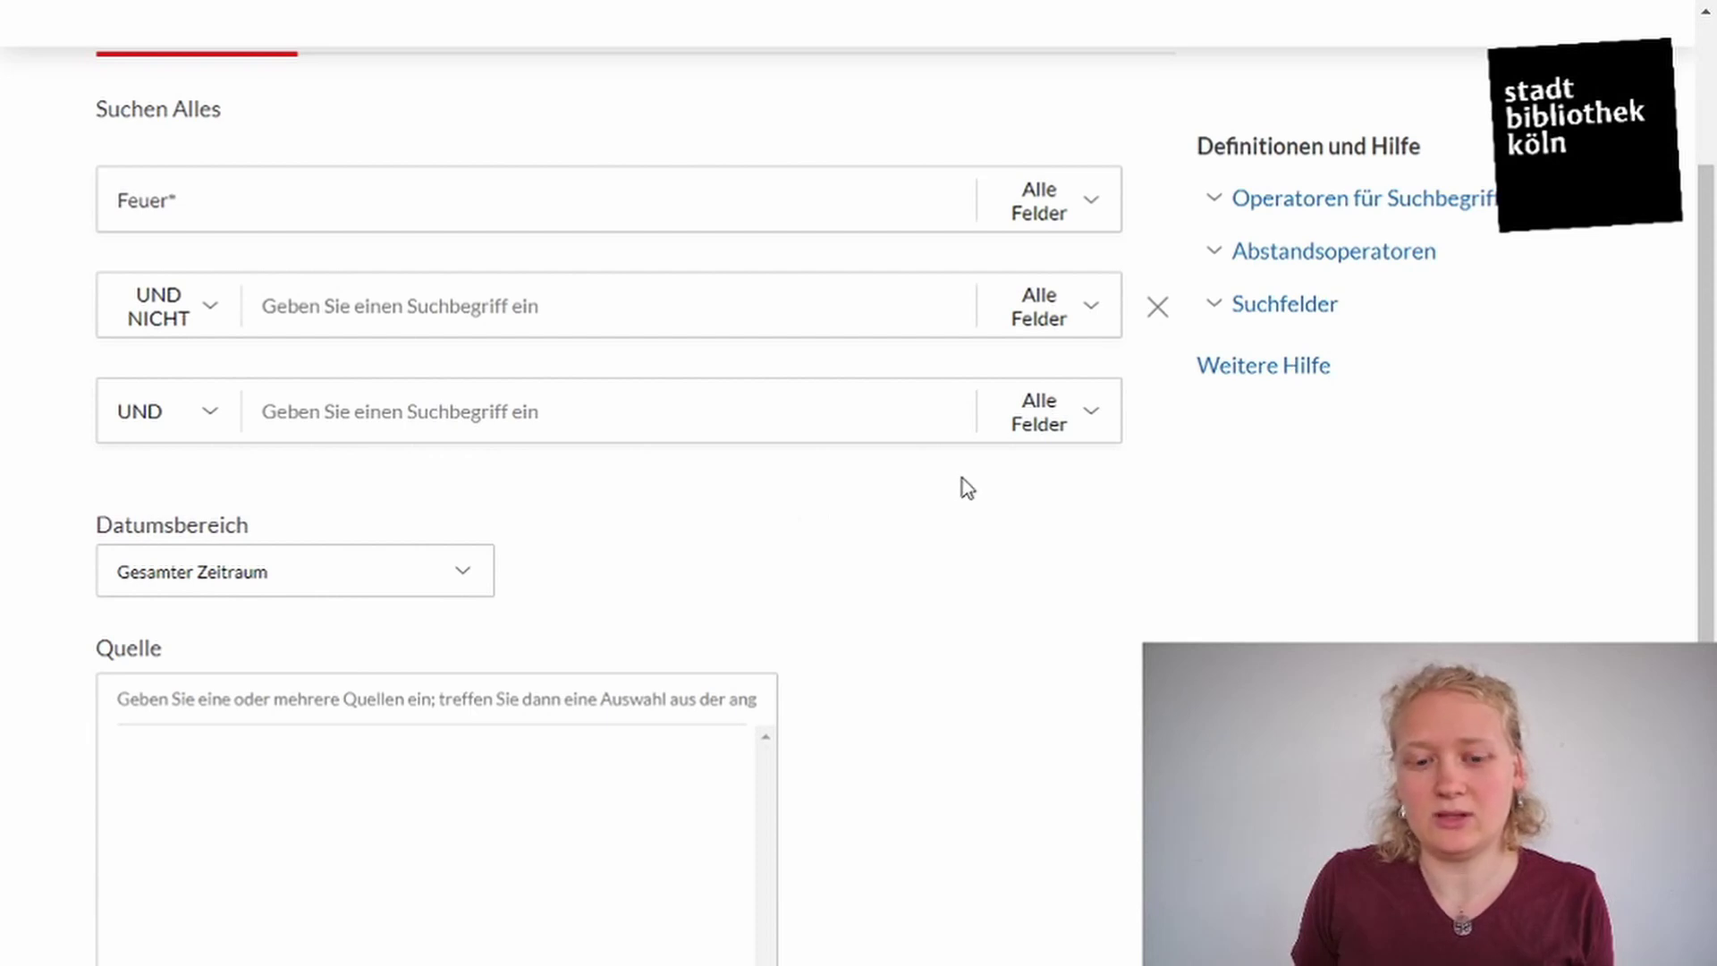
pyautogui.scroll(3, 963, 480)
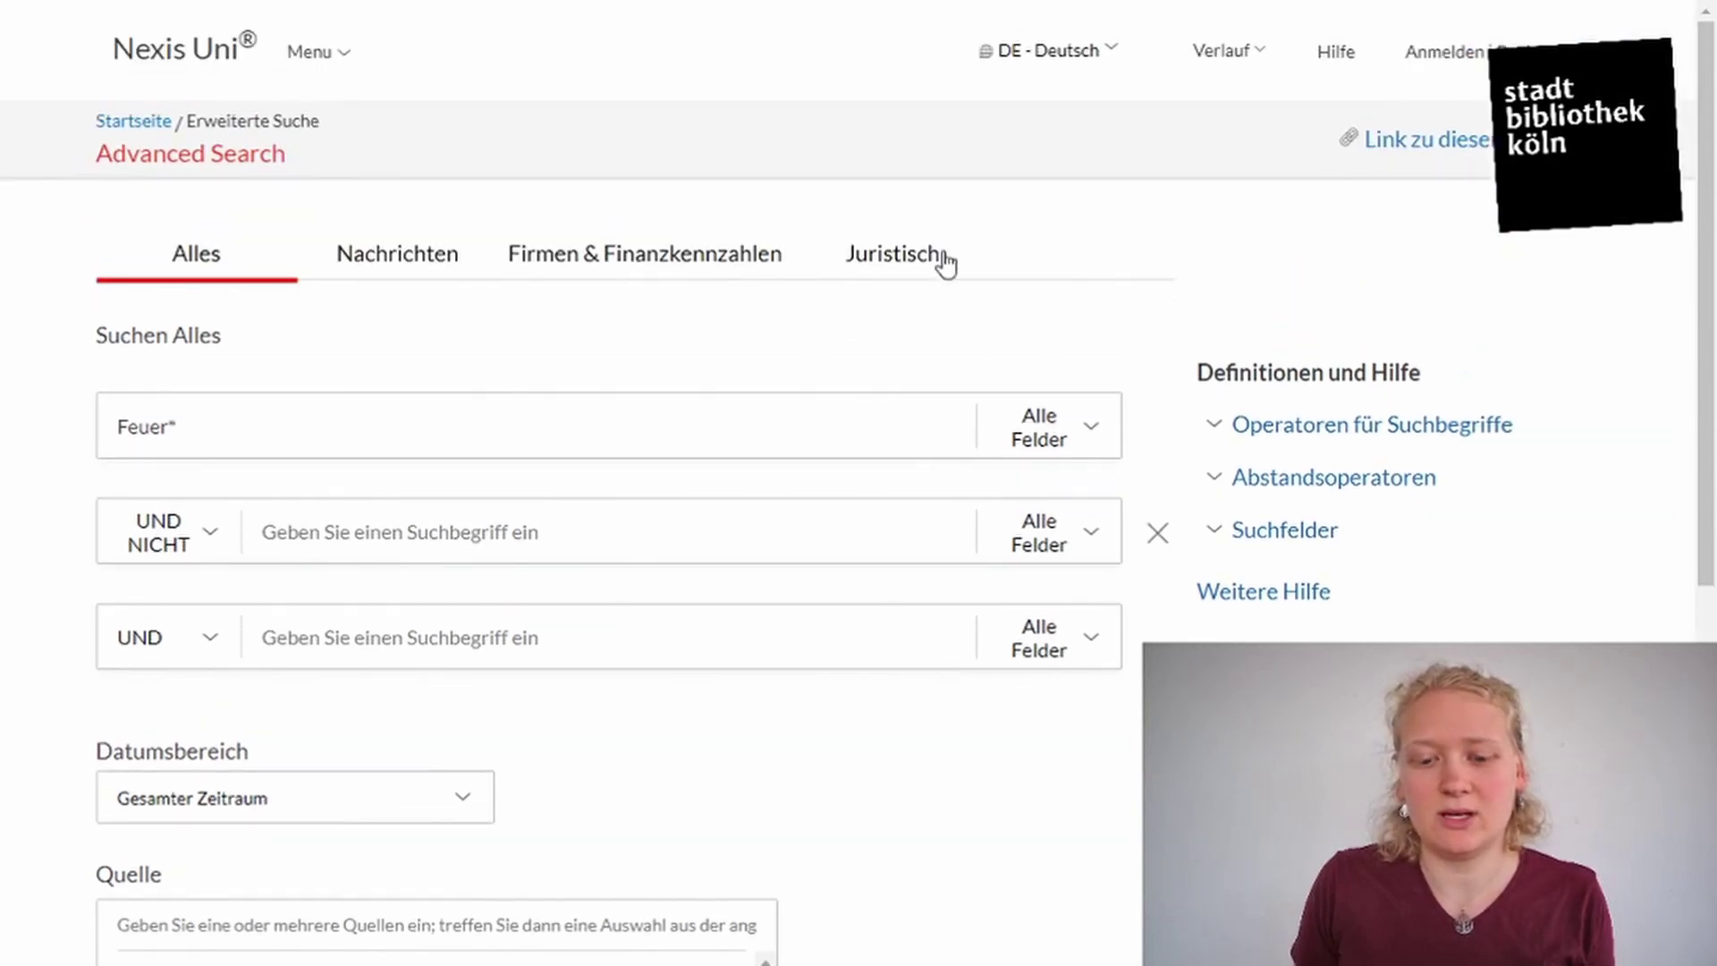